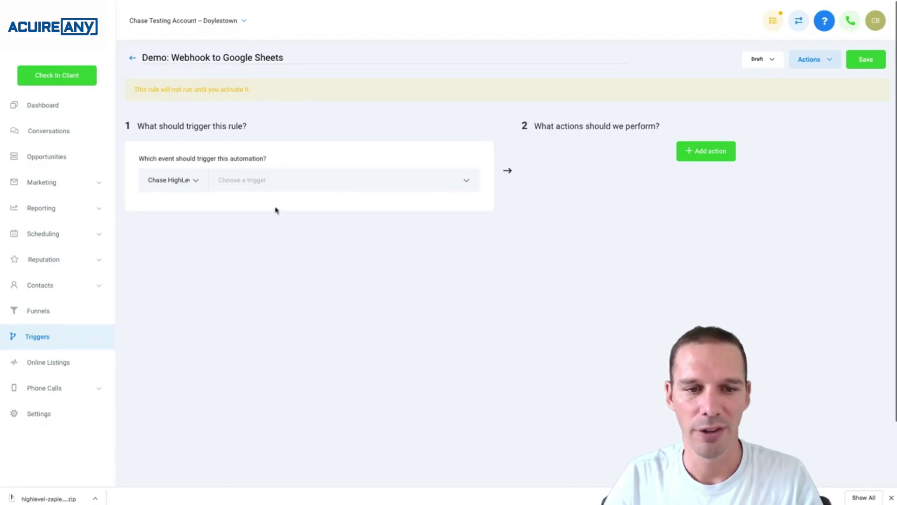
Set the rule's trigger to Contact Tag with a Tag Added filter for the Webhook tag.
{"action": "left_click", "coordinate": [468, 185]}
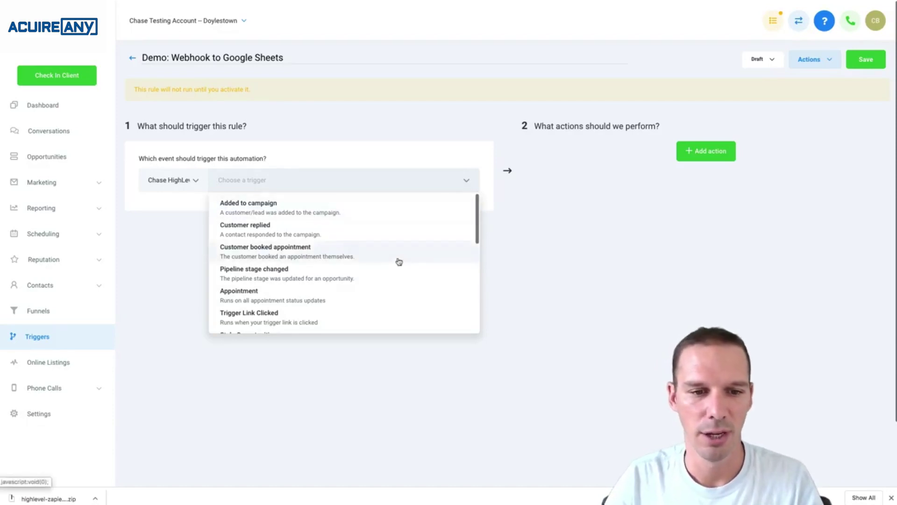
{"action": "scroll", "coordinate": [397, 260], "scroll_direction": "down", "scroll_amount": 3}
{"action": "left_click", "coordinate": [235, 260]}
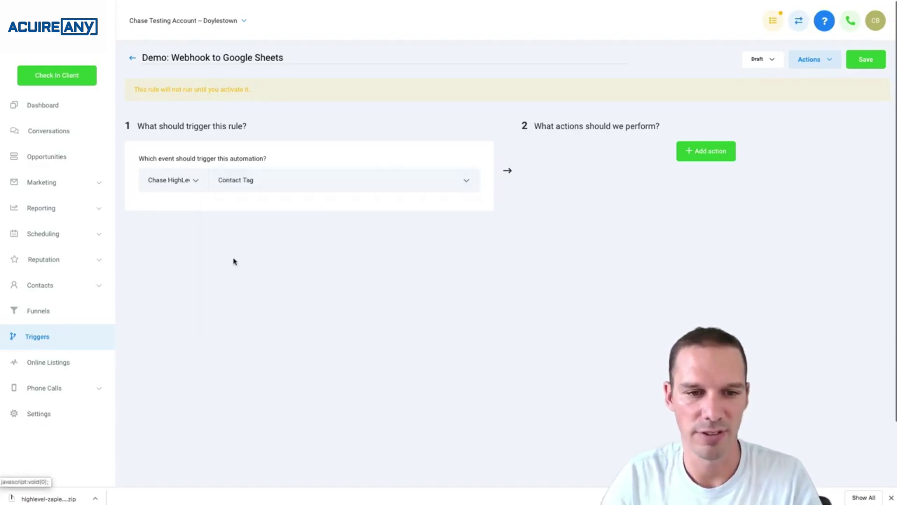
{"action": "left_click", "coordinate": [161, 209]}
{"action": "left_click", "coordinate": [246, 232]}
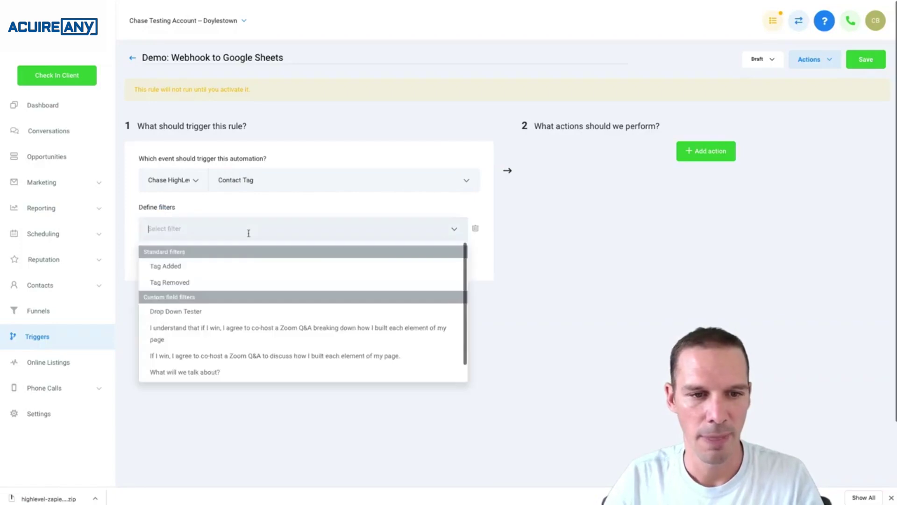
{"action": "left_click", "coordinate": [252, 268]}
{"action": "left_click", "coordinate": [381, 238]}
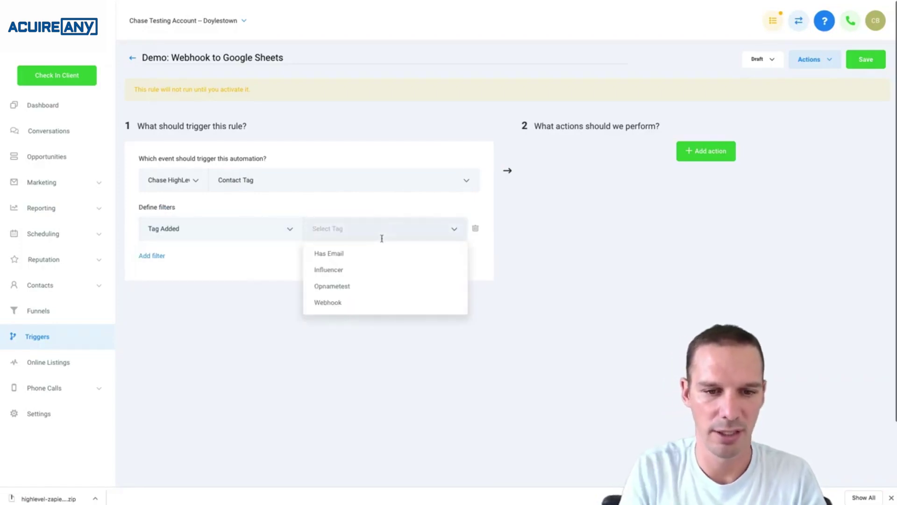
{"action": "left_click", "coordinate": [366, 301]}
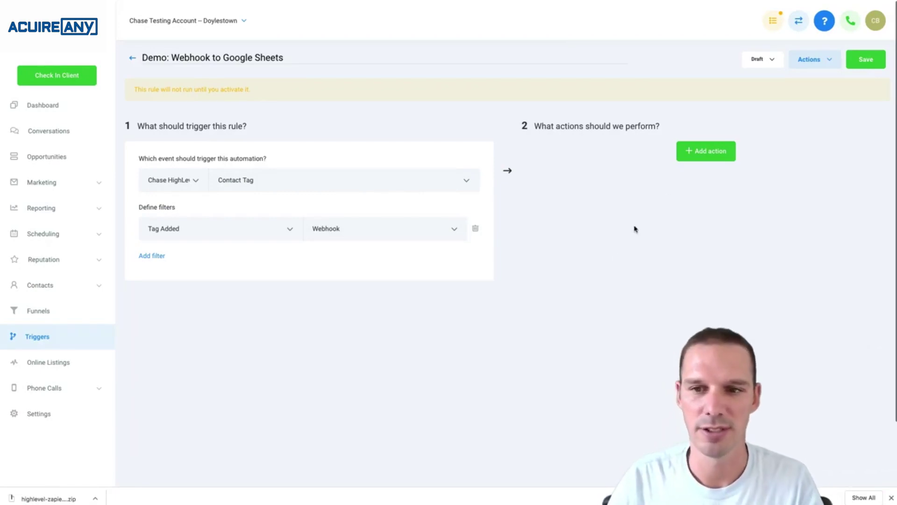
Add an Execute Web Hook action to the rule.
{"action": "left_click", "coordinate": [708, 157]}
{"action": "left_click", "coordinate": [687, 180]}
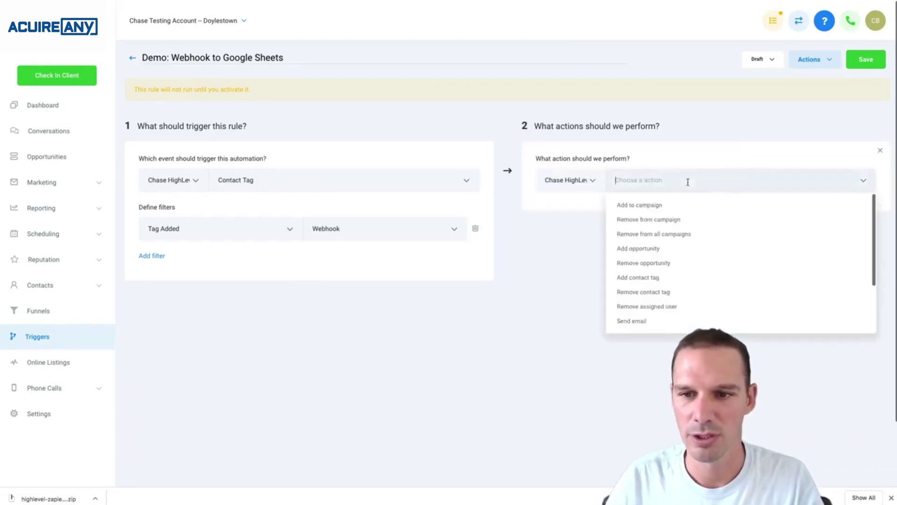
{"action": "scroll", "coordinate": [687, 252], "scroll_direction": "down", "scroll_amount": 5}
{"action": "left_click", "coordinate": [655, 281]}
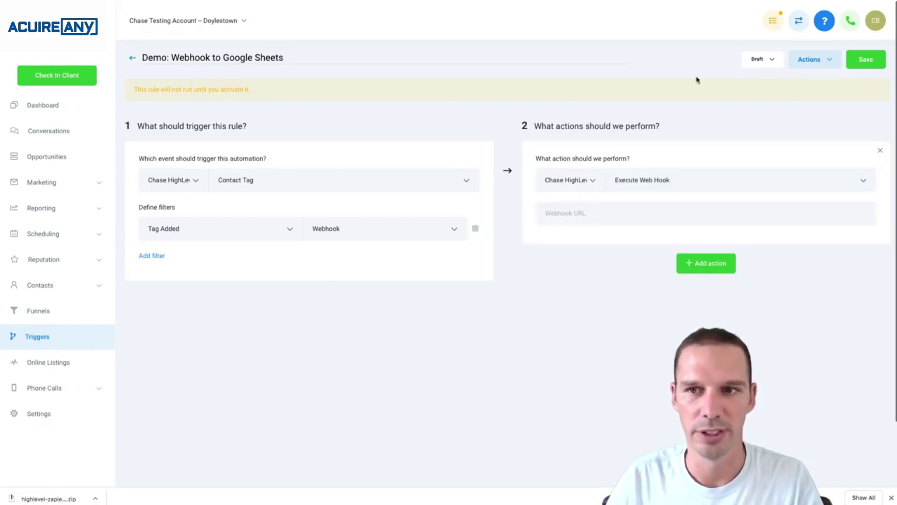
Switch to Zapier and start a new zap from the Zaps page.
{"action": "key", "text": "ctrl+Tab"}
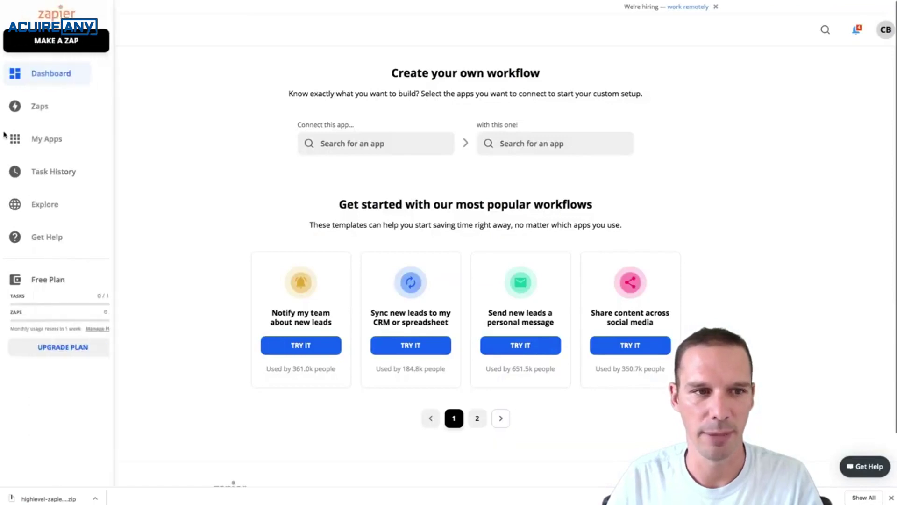
{"action": "mouse_move", "coordinate": [16, 91]}
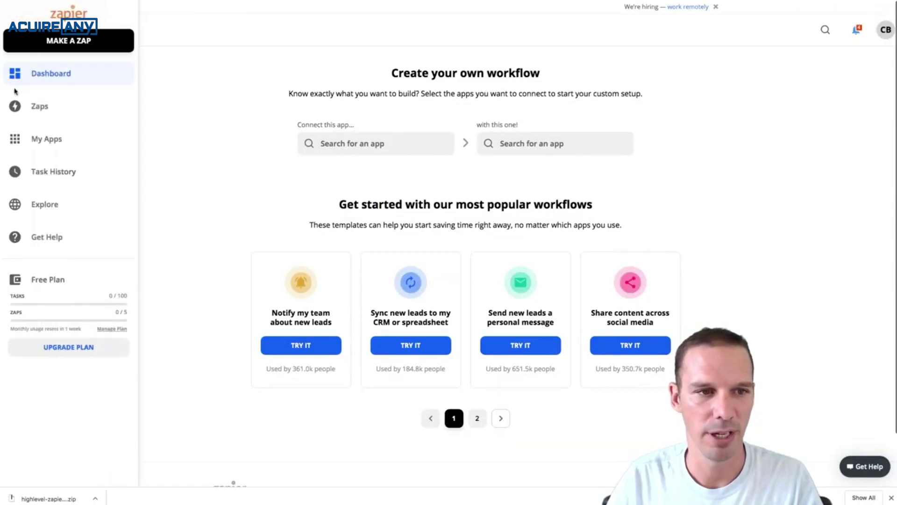
{"action": "left_click", "coordinate": [39, 108]}
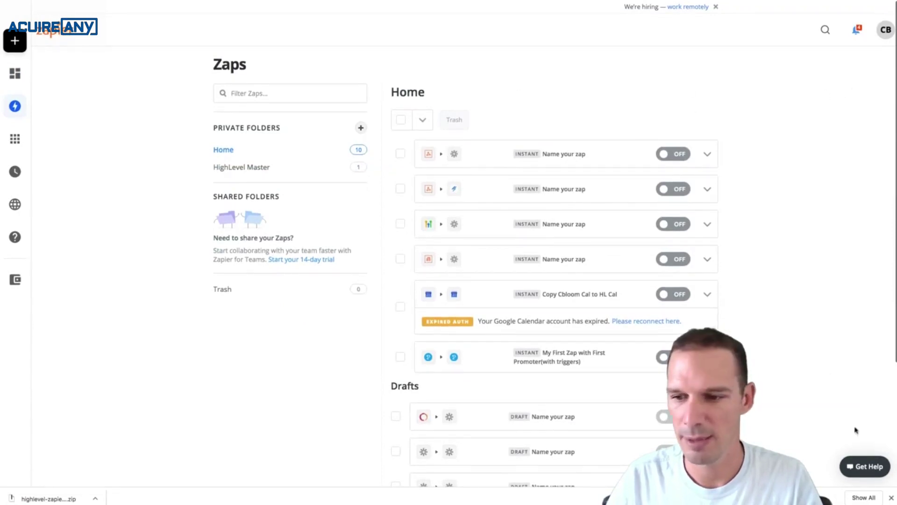
{"action": "scroll", "coordinate": [631, 101], "scroll_direction": "down", "scroll_amount": 1}
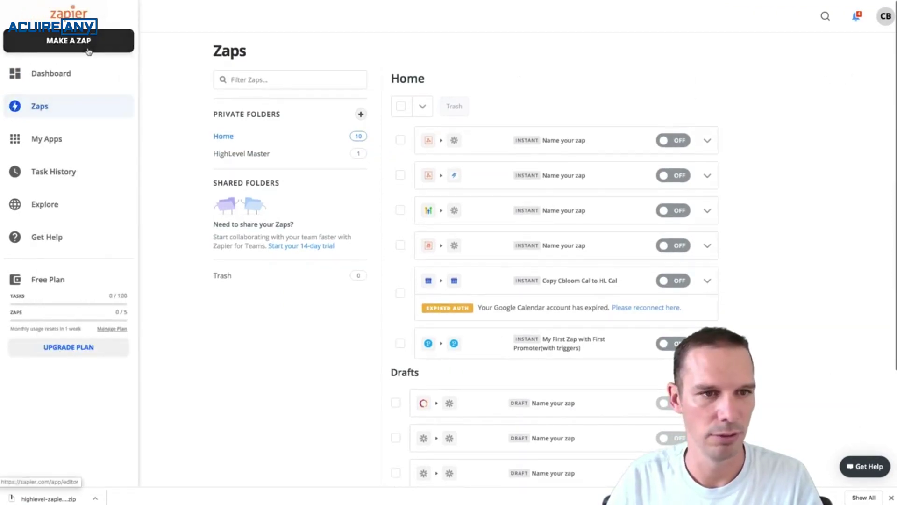
{"action": "left_click", "coordinate": [88, 47]}
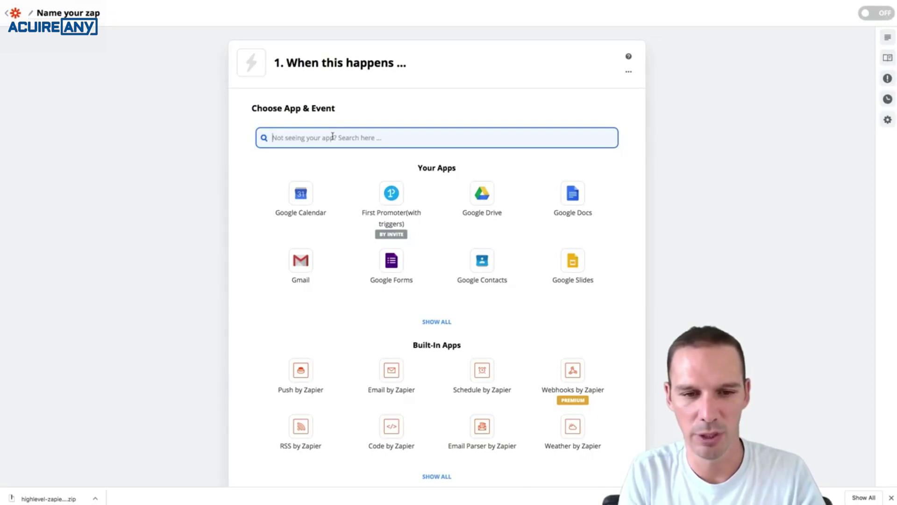
Set the zap's trigger app to Webhooks by Zapier with the Catch Hook event and continue to its customization.
{"action": "type", "text": "webhoo"}
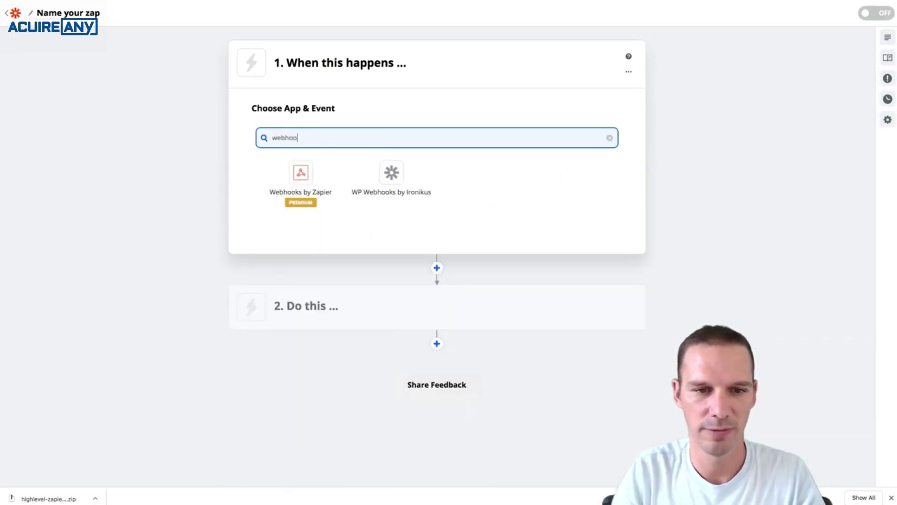
{"action": "left_click", "coordinate": [304, 177]}
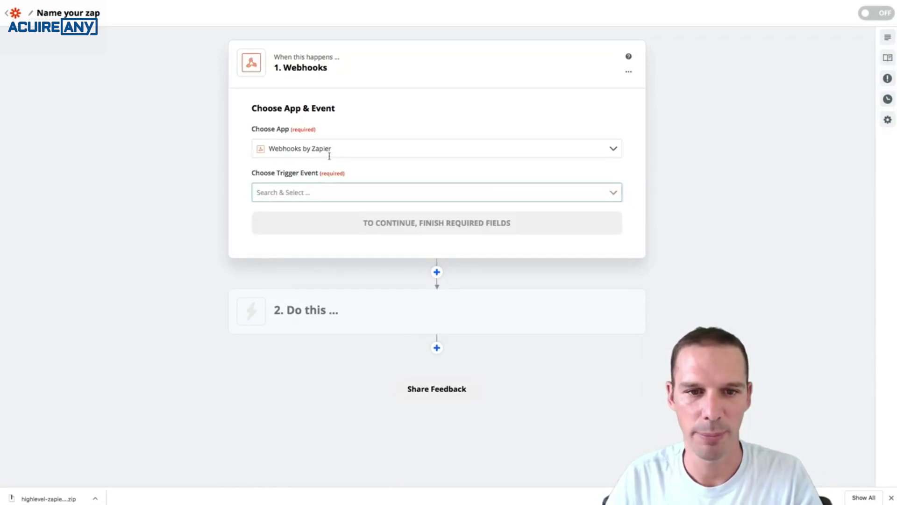
{"action": "left_click", "coordinate": [296, 197]}
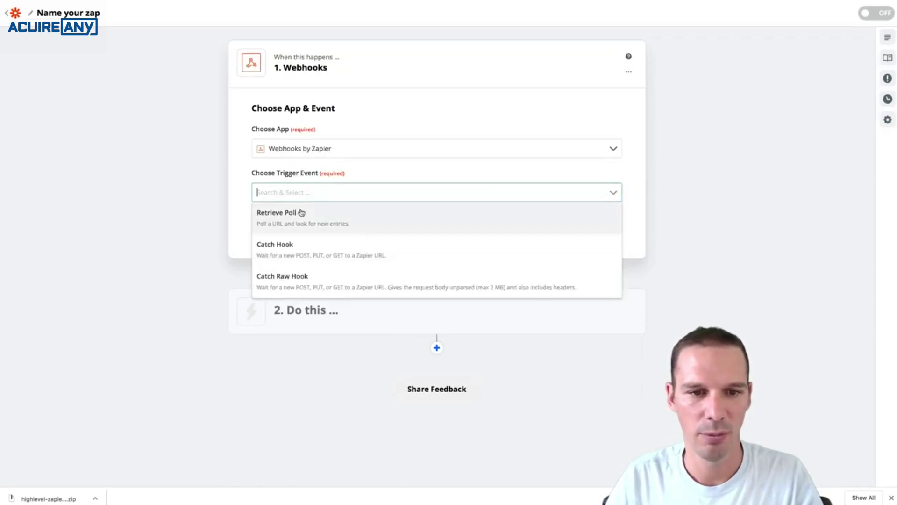
{"action": "left_click", "coordinate": [364, 243]}
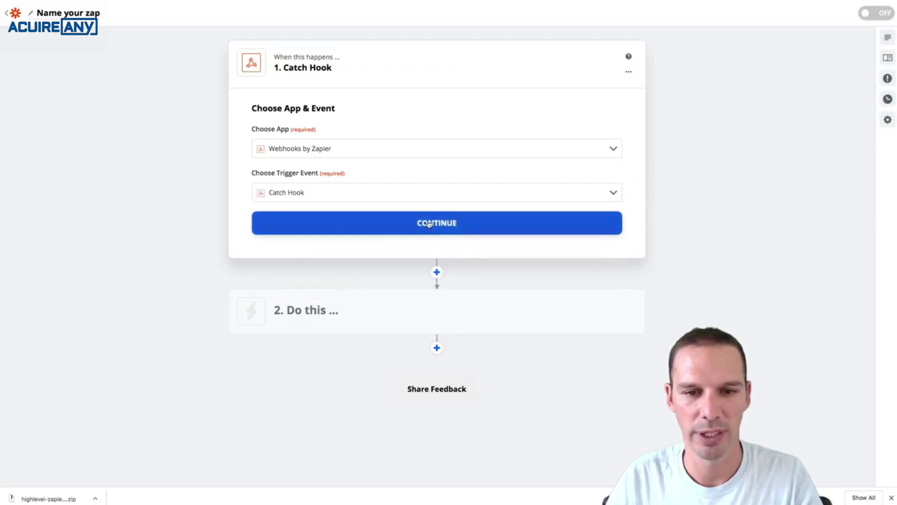
{"action": "left_click", "coordinate": [429, 225]}
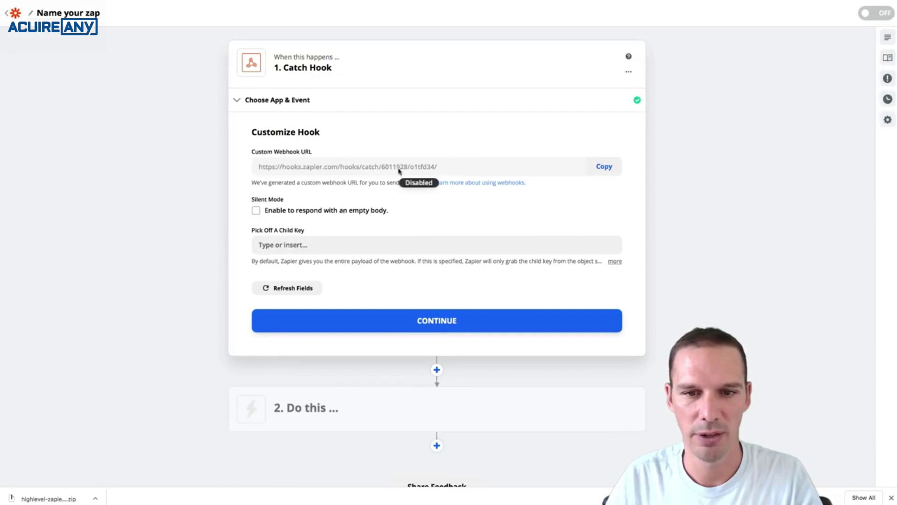
Copy the zap's custom webhook URL into the Webhook URL field of the HighLevel rule's Execute Web Hook action.
{"action": "left_click", "coordinate": [607, 170]}
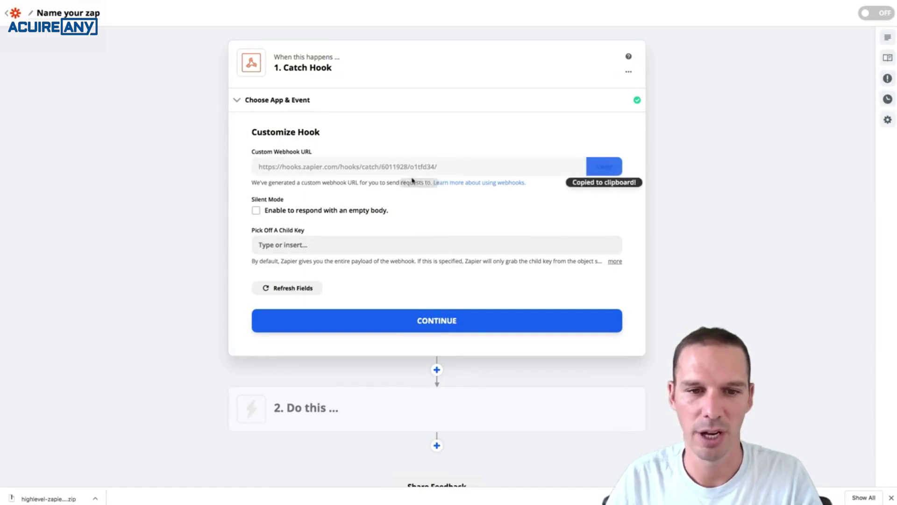
{"action": "left_click", "coordinate": [659, 5]}
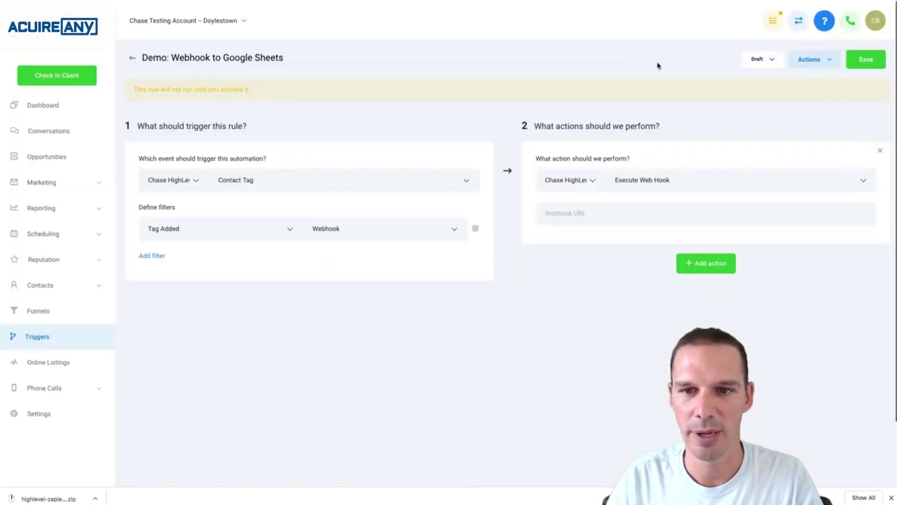
{"action": "key", "text": "super+v"}
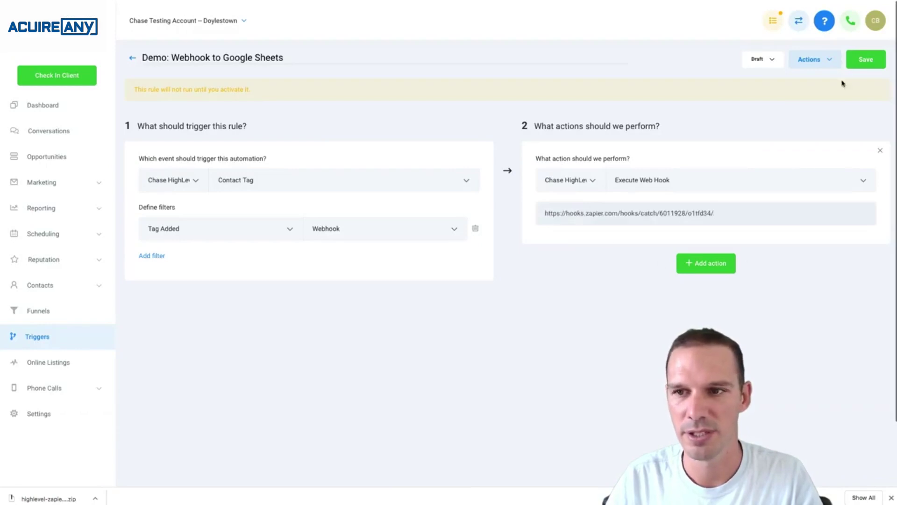
Save the Demo: Webhook to Google Sheets rule and activate it.
{"action": "left_click", "coordinate": [863, 69]}
{"action": "left_click", "coordinate": [766, 65]}
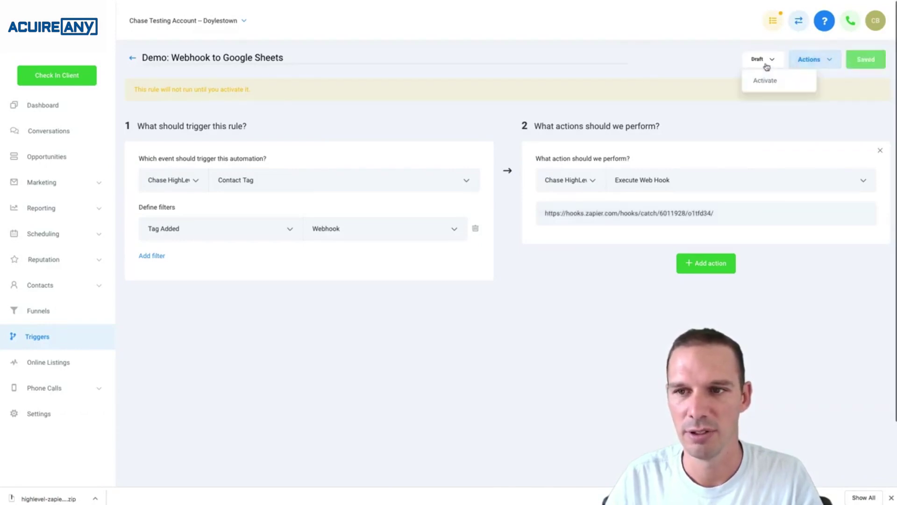
{"action": "left_click", "coordinate": [761, 84]}
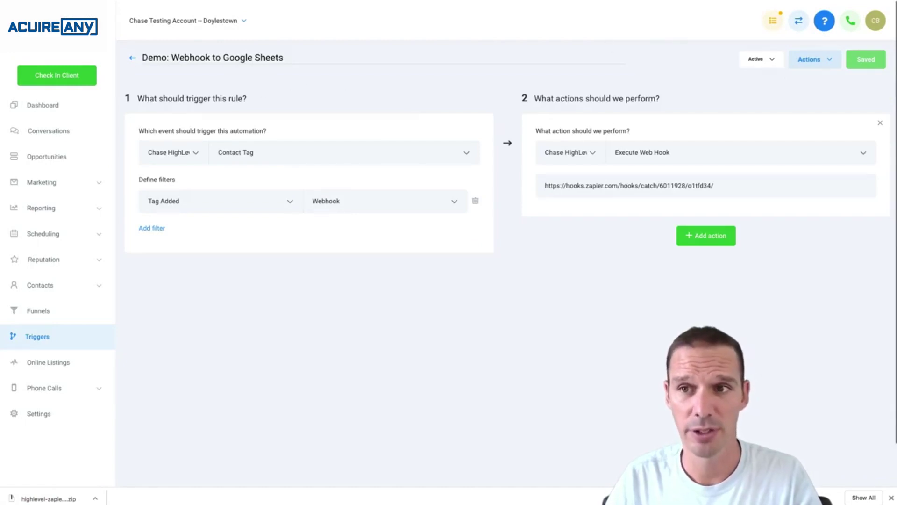
Switch to Zapier, accept the default hook settings and start the Catch Hook test.
{"action": "key", "text": "ctrl+Tab"}
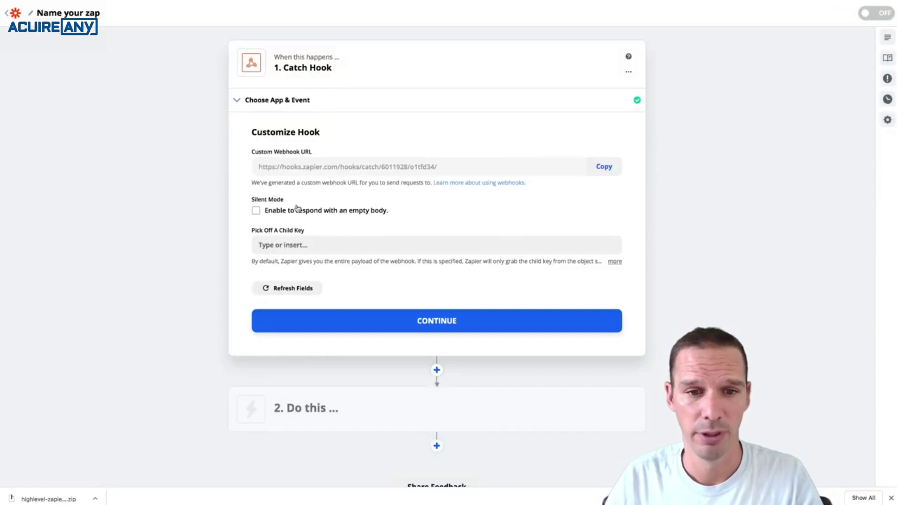
{"action": "left_click", "coordinate": [449, 320]}
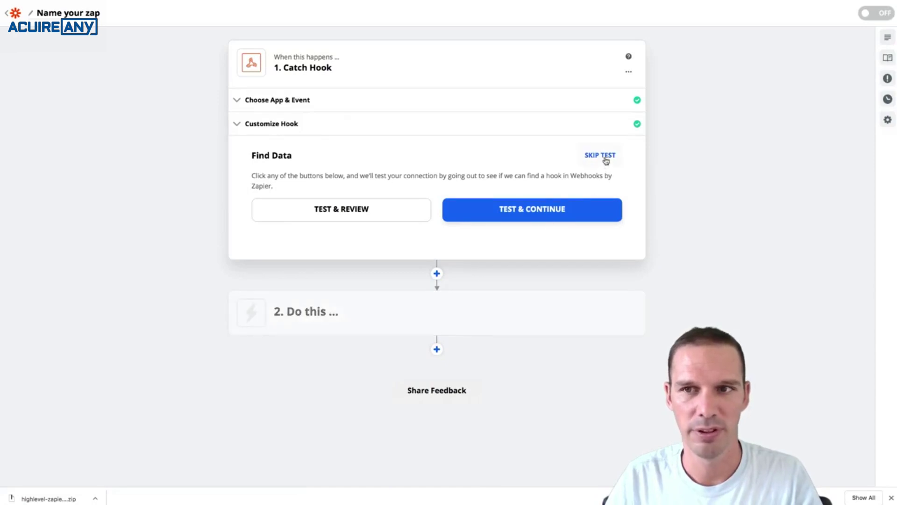
{"action": "left_click", "coordinate": [494, 215]}
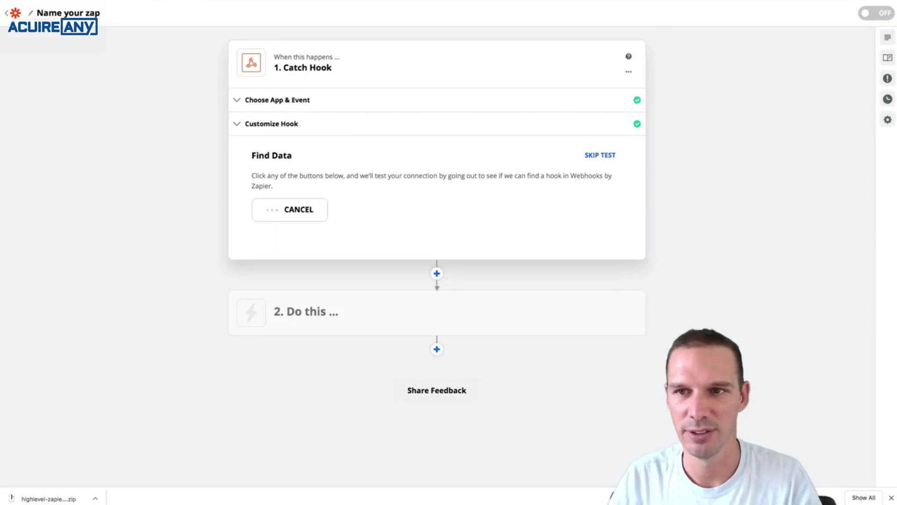
Switch to HighLevel and open the first named contact in the contacts list to reach its tags.
{"action": "key", "text": "ctrl+Tab"}
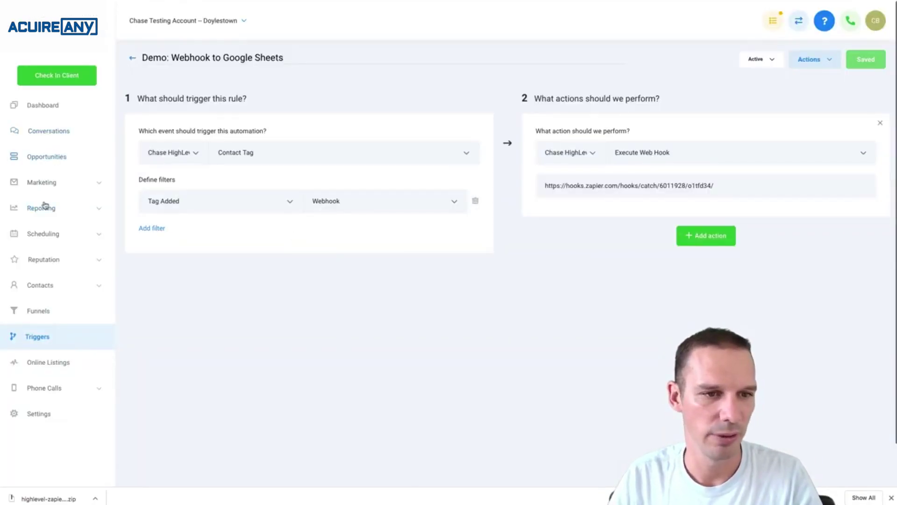
{"action": "left_click", "coordinate": [42, 289]}
{"action": "left_click", "coordinate": [39, 314]}
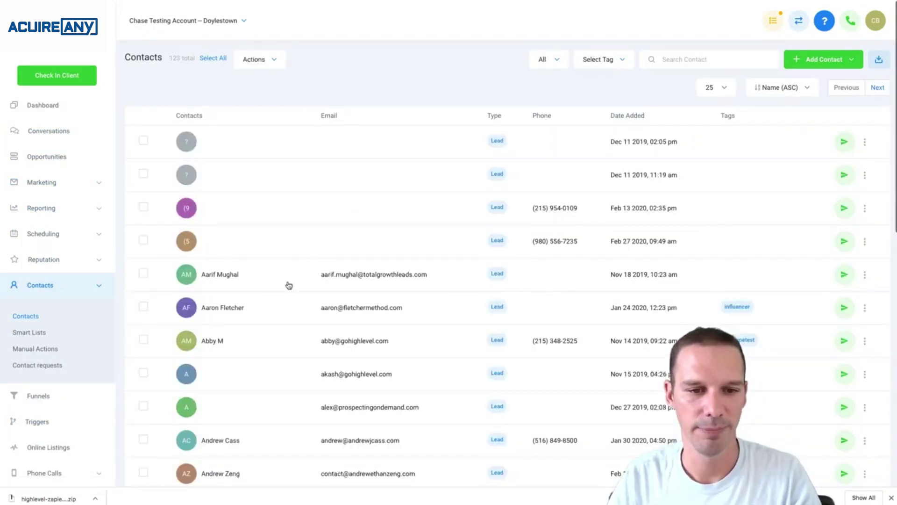
{"action": "left_click", "coordinate": [289, 285]}
{"action": "scroll", "coordinate": [178, 327], "scroll_direction": "down", "scroll_amount": 3}
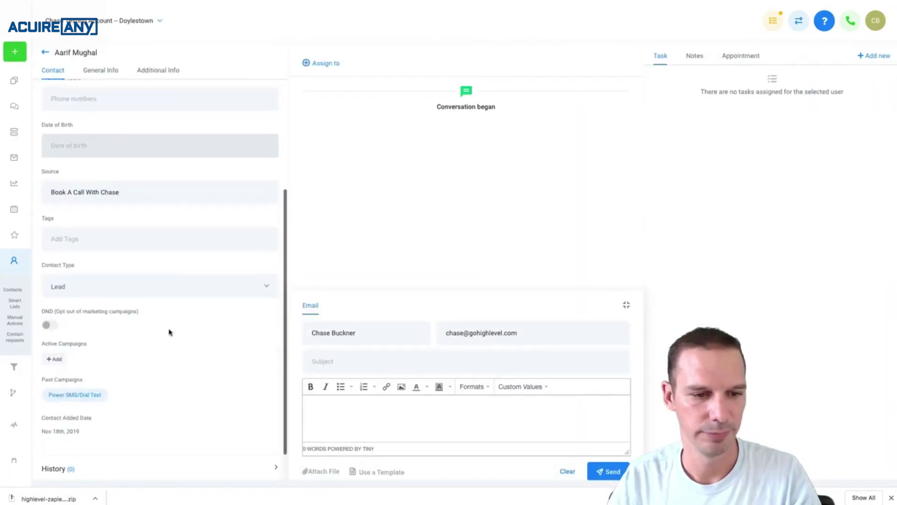
{"action": "left_click", "coordinate": [56, 364]}
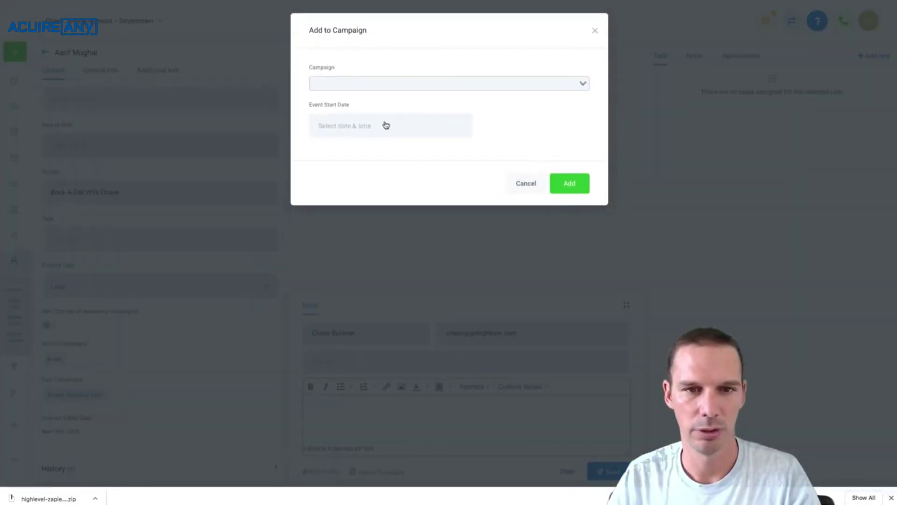
{"action": "left_click", "coordinate": [359, 89]}
{"action": "left_click", "coordinate": [359, 87]}
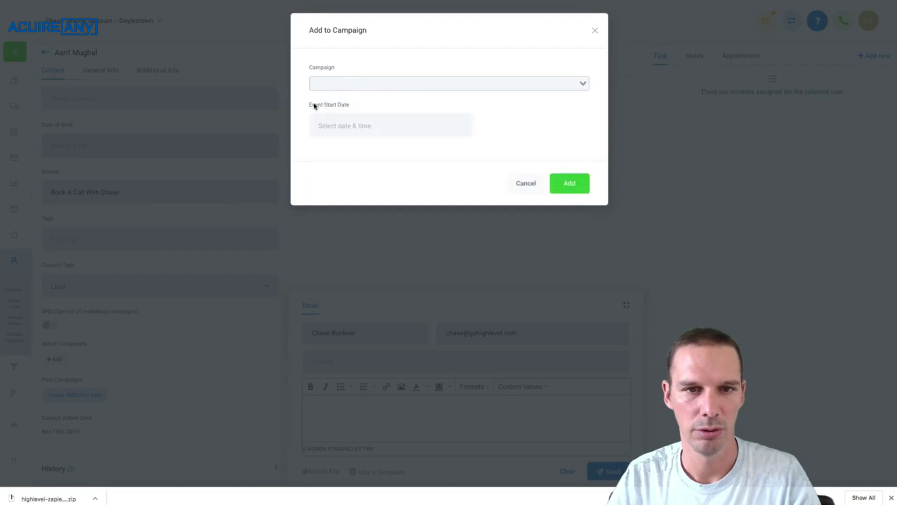
{"action": "left_click", "coordinate": [526, 190]}
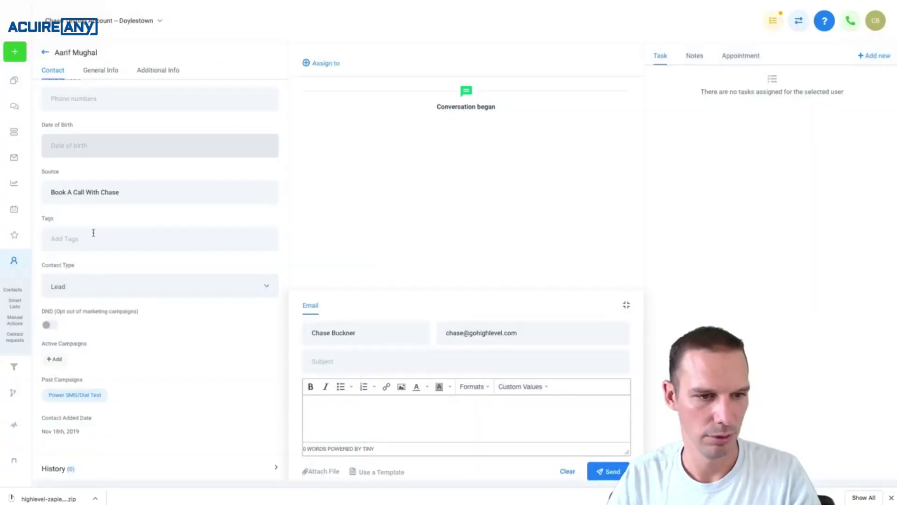
Add the webhook tag to the contact and save the record.
{"action": "left_click", "coordinate": [94, 233]}
{"action": "type", "text": "web"}
{"action": "left_click", "coordinate": [85, 265]}
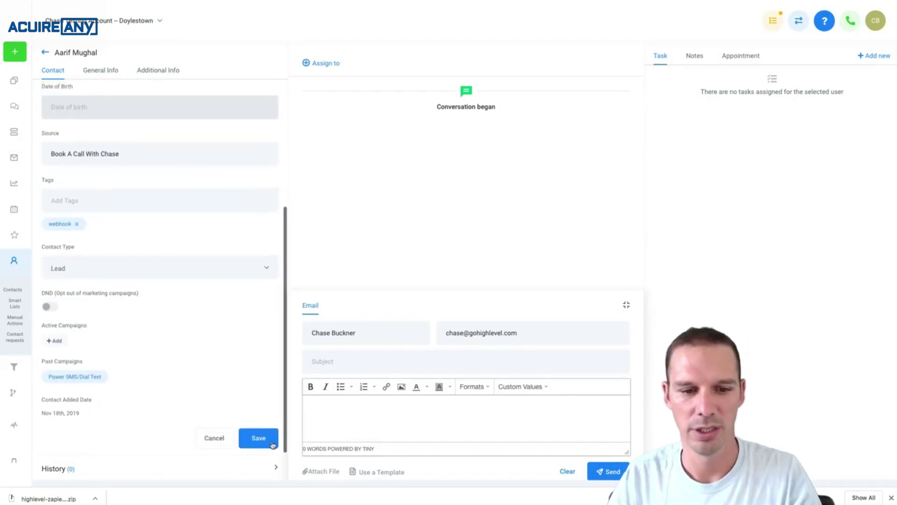
{"action": "left_click", "coordinate": [273, 447]}
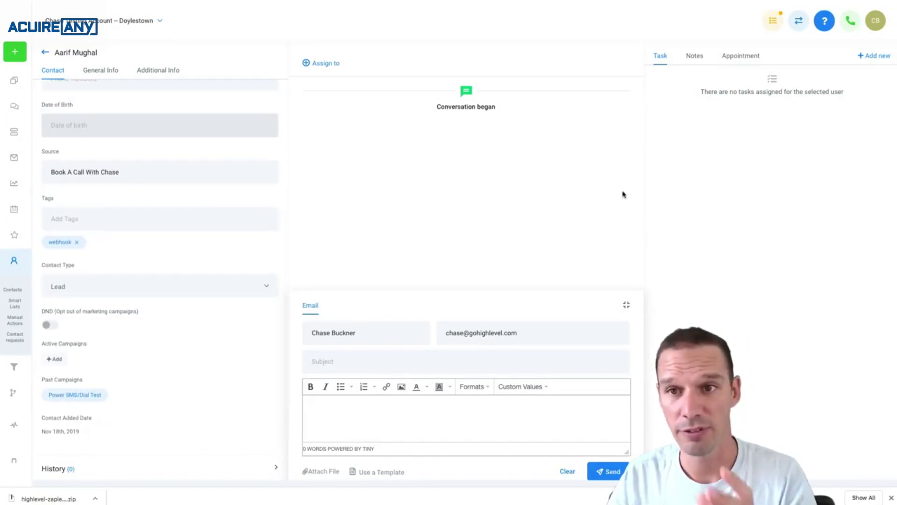
Switch to Zapier and set the zap's action to Create Spreadsheet Row in Google Sheets.
{"action": "key", "text": "ctrl+Tab"}
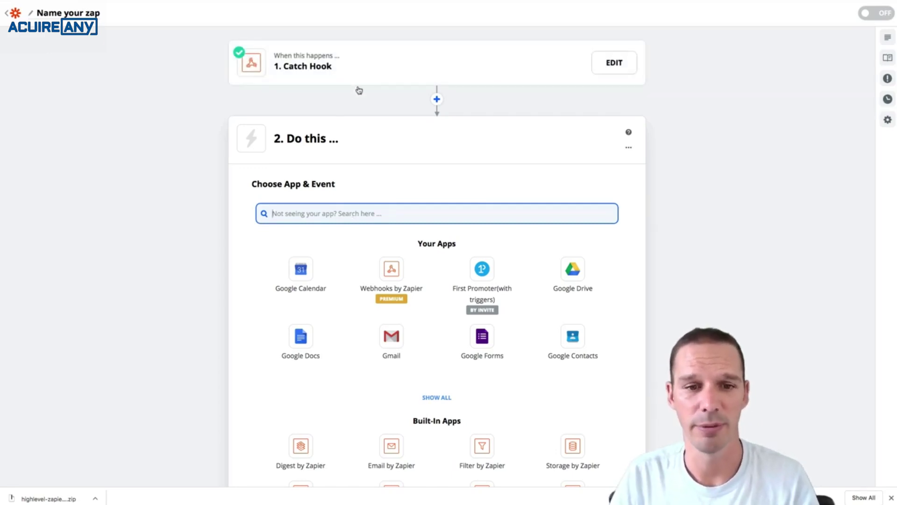
{"action": "type", "text": "goo"}
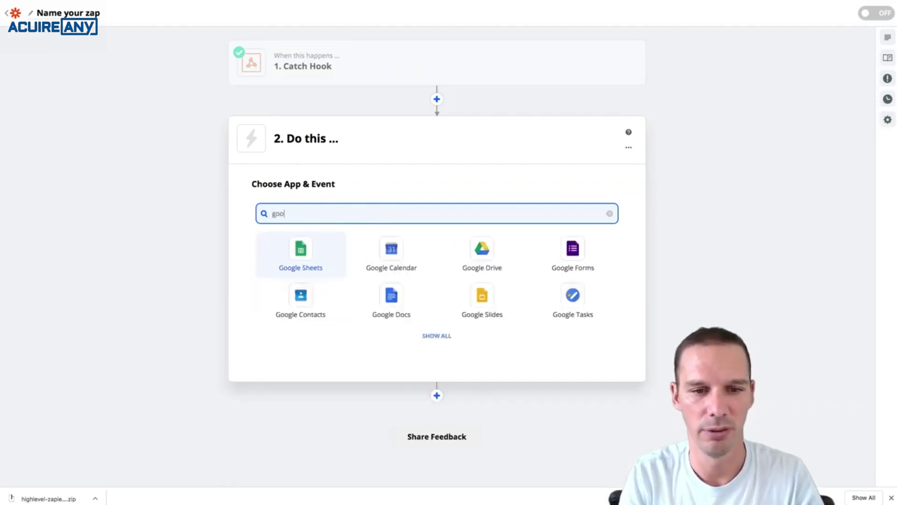
{"action": "left_click", "coordinate": [299, 252]}
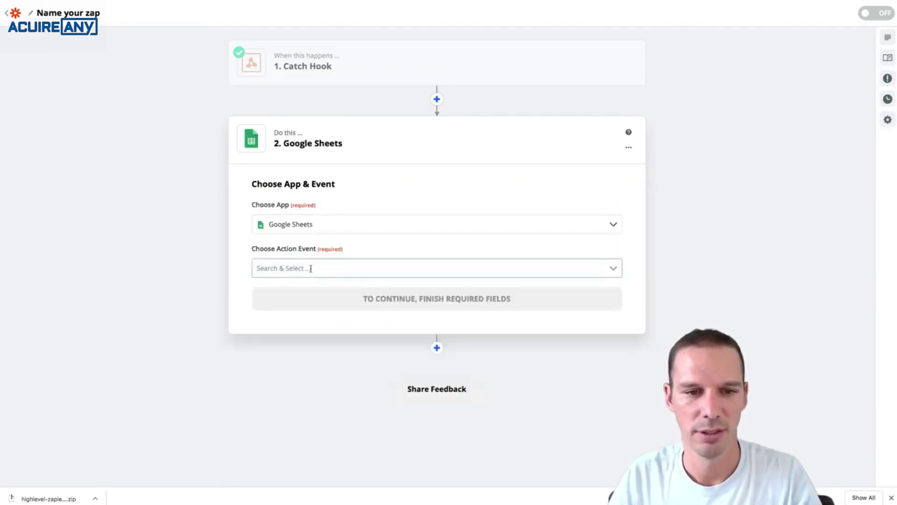
{"action": "left_click", "coordinate": [310, 269]}
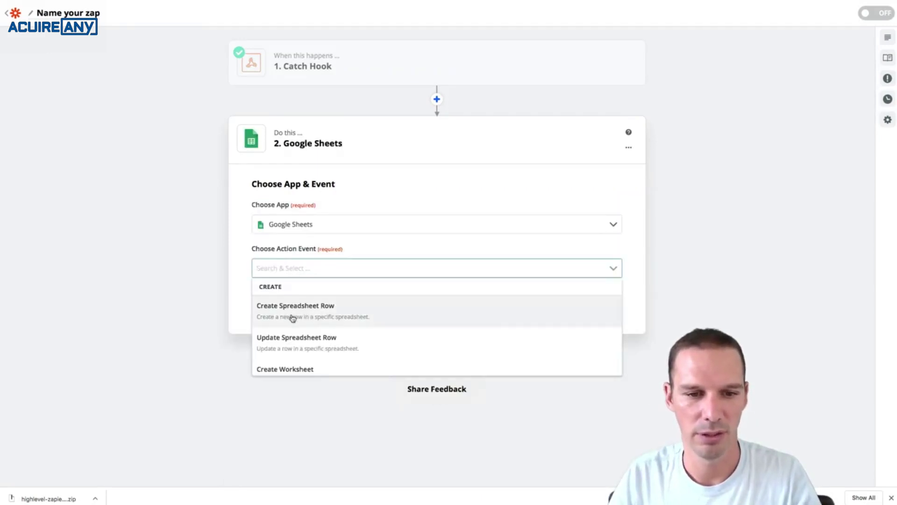
{"action": "left_click", "coordinate": [367, 316]}
{"action": "left_click", "coordinate": [415, 305]}
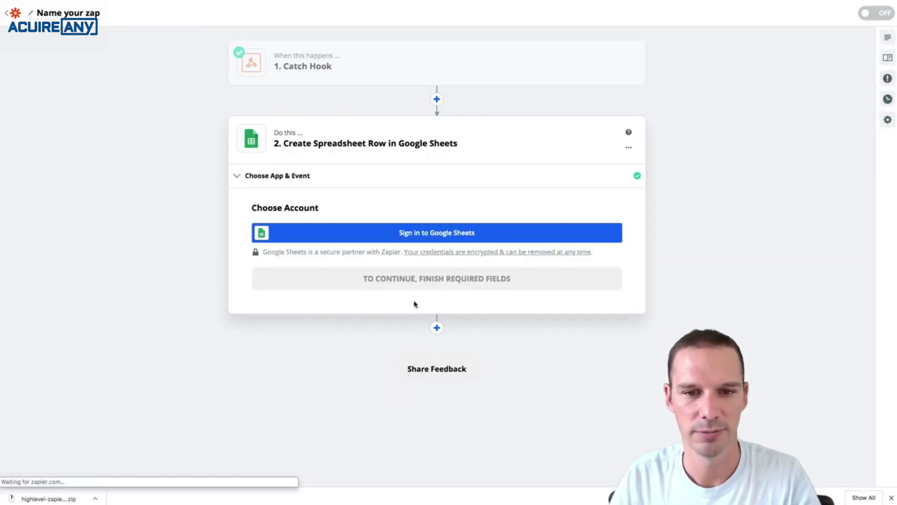
Sign in to Google Sheets with the HighLevel Google account, allow Zapier access, and continue with that account.
{"action": "left_click", "coordinate": [442, 238]}
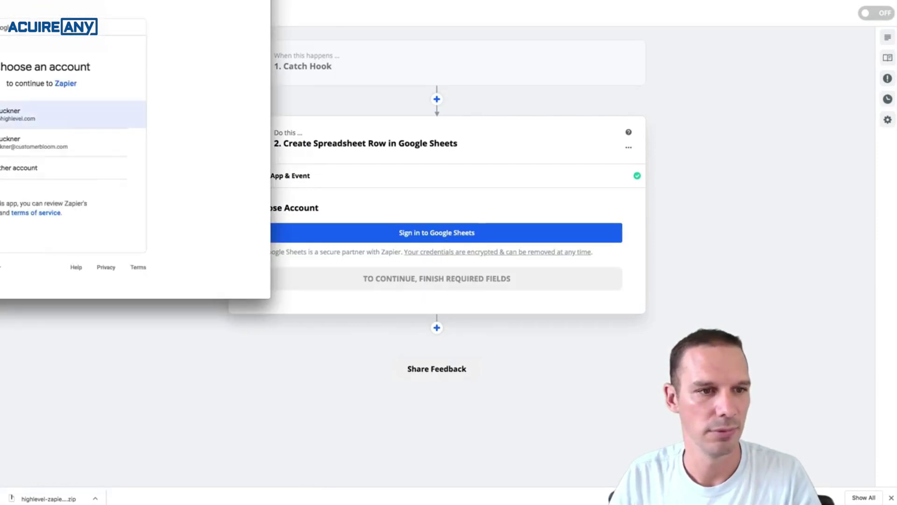
{"action": "left_click", "coordinate": [14, 114]}
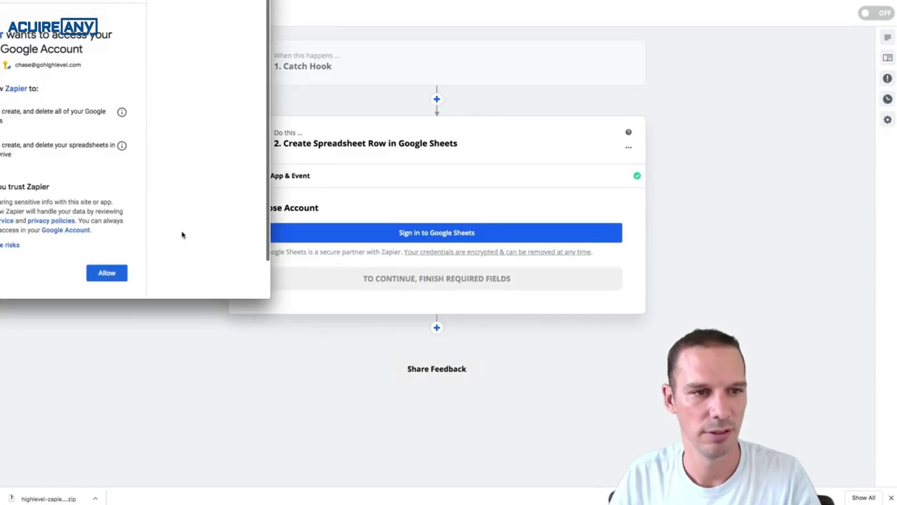
{"action": "left_click", "coordinate": [121, 266]}
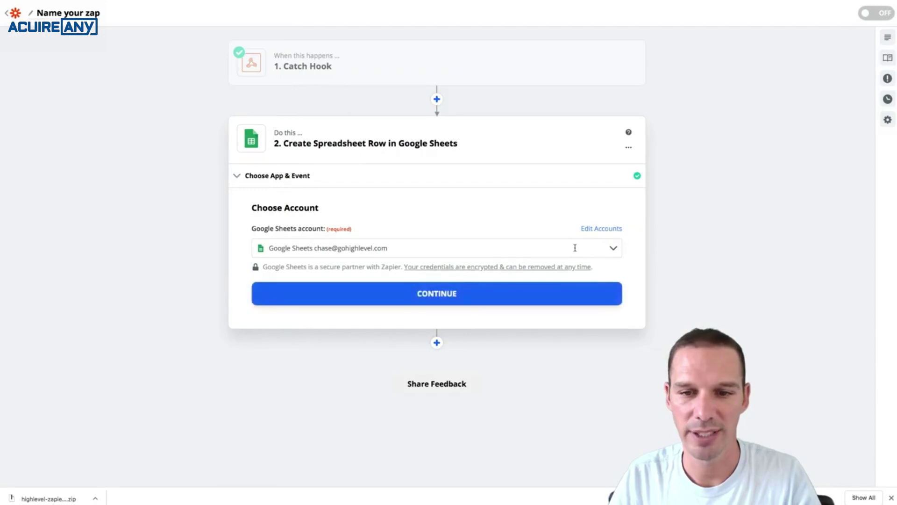
{"action": "left_click", "coordinate": [607, 254]}
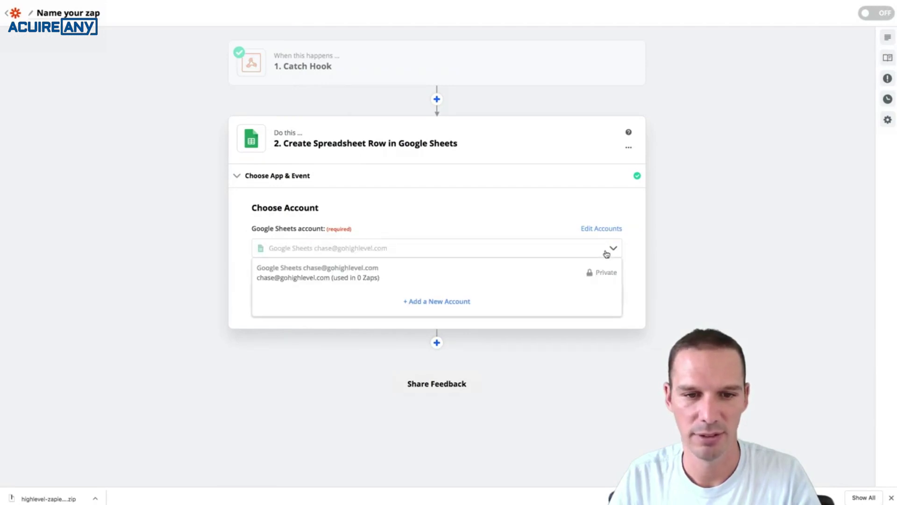
{"action": "left_click", "coordinate": [606, 254]}
{"action": "left_click", "coordinate": [542, 289]}
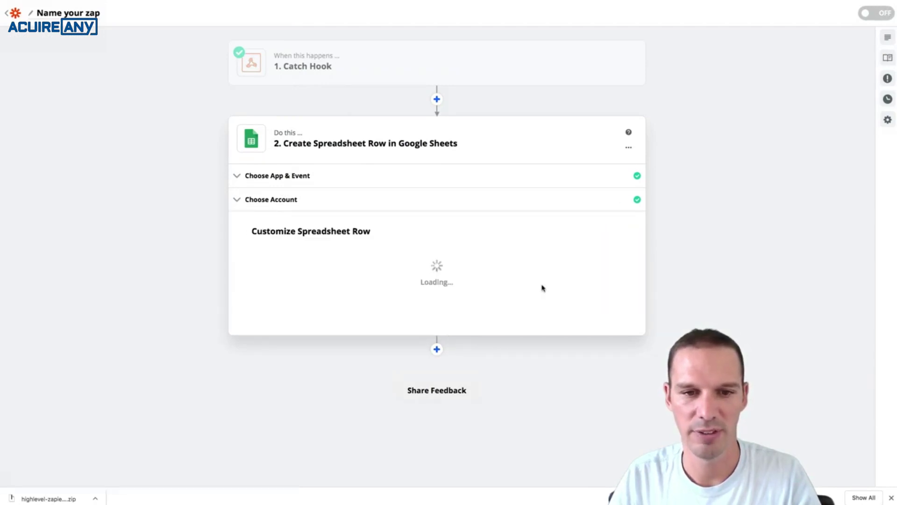
Set the spreadsheet row's drive to My Google Drive.
{"action": "scroll", "coordinate": [533, 289], "scroll_direction": "down", "scroll_amount": 3}
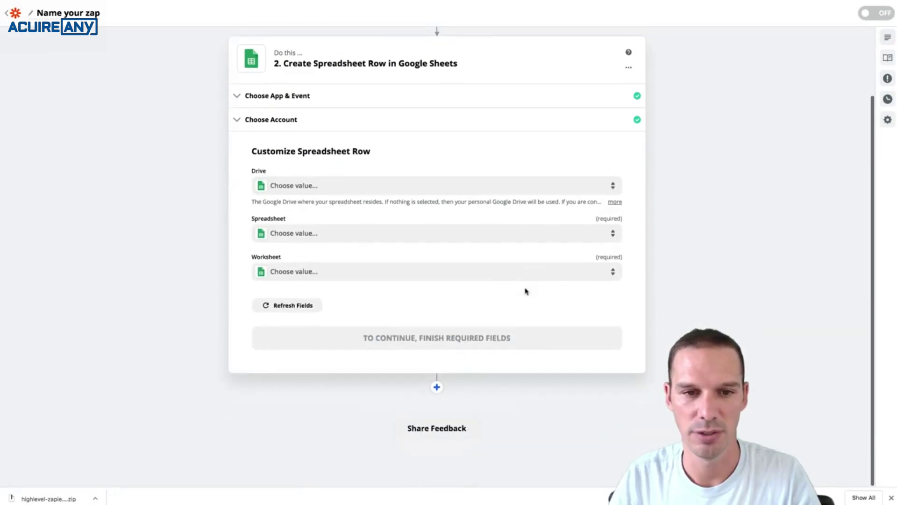
{"action": "left_click", "coordinate": [613, 187]}
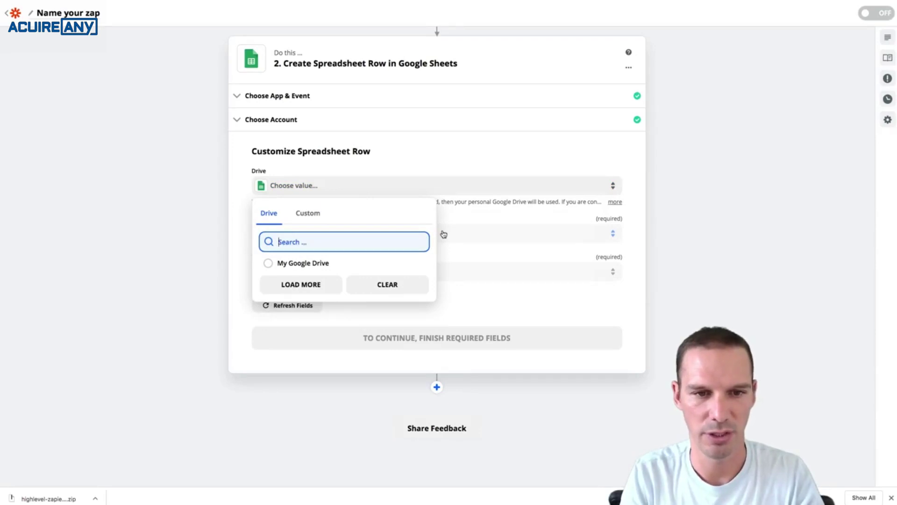
{"action": "type", "text": "we"}
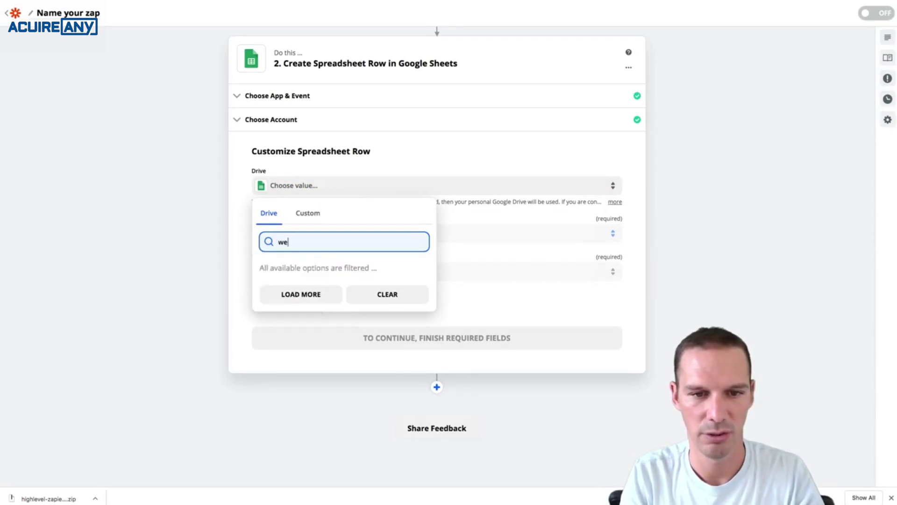
{"action": "key", "text": "BackSpace"}
{"action": "key", "text": "BackSpace"}
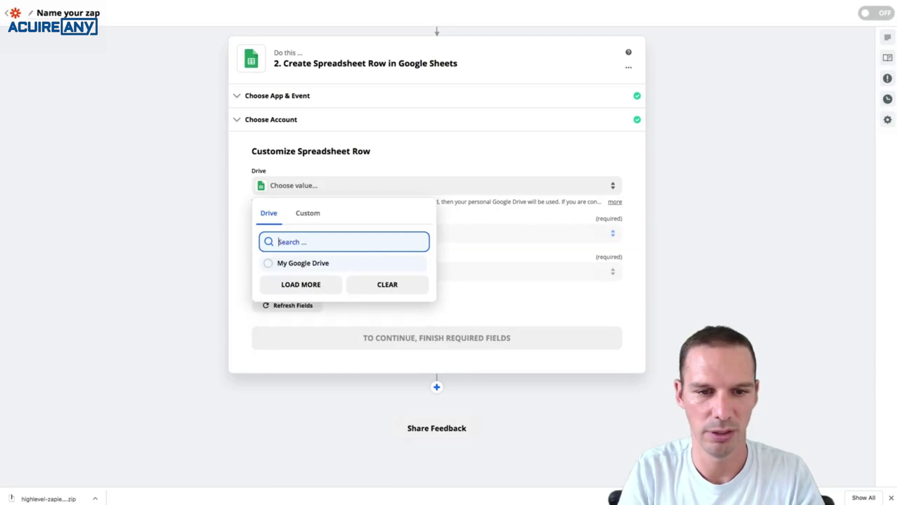
{"action": "left_click", "coordinate": [301, 267]}
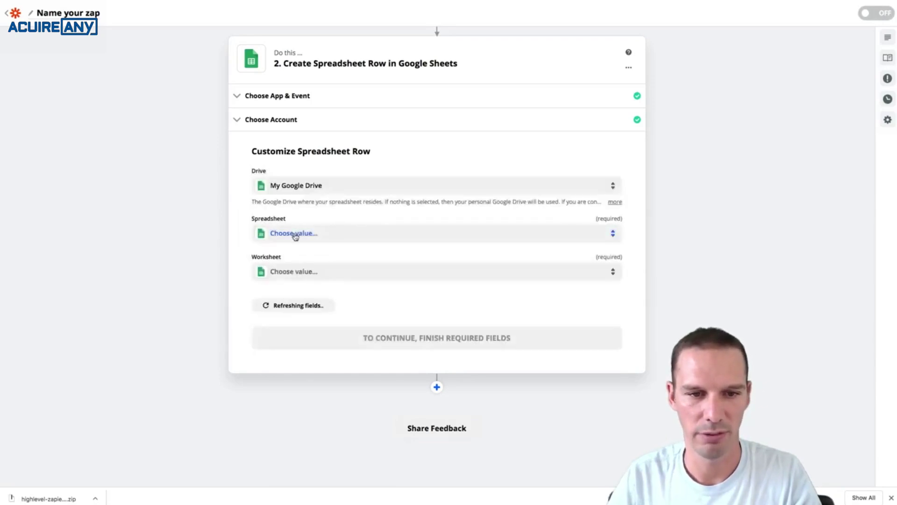
Choose the Webhook Demo spreadsheet and its Sheet1 worksheet as the destination for the new row.
{"action": "left_click", "coordinate": [603, 241]}
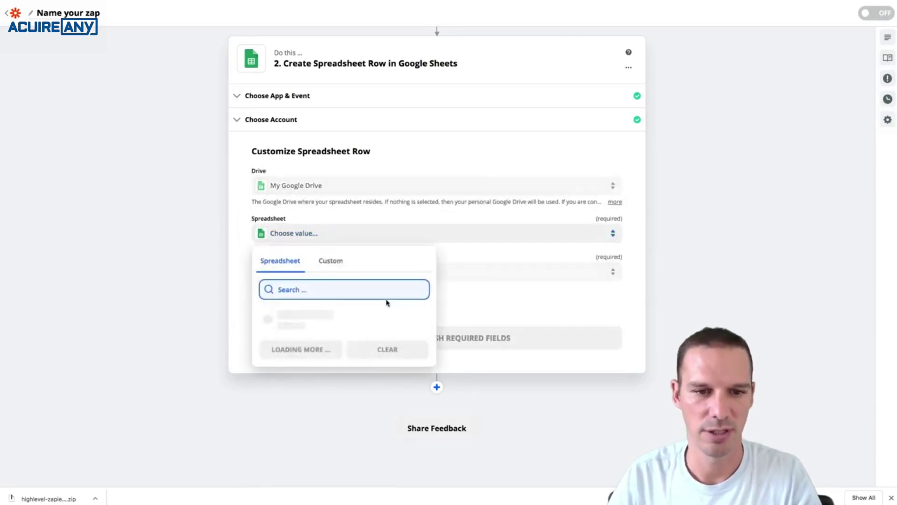
{"action": "type", "text": "web"}
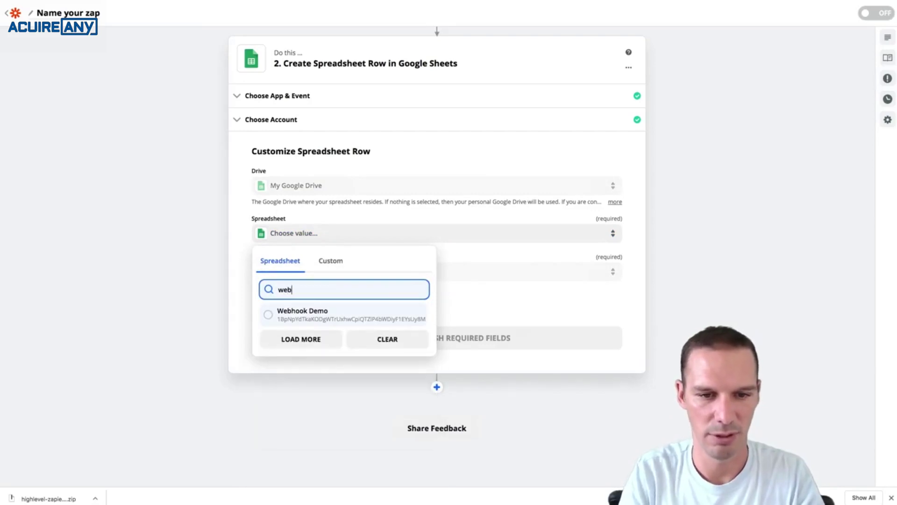
{"action": "left_click", "coordinate": [373, 314]}
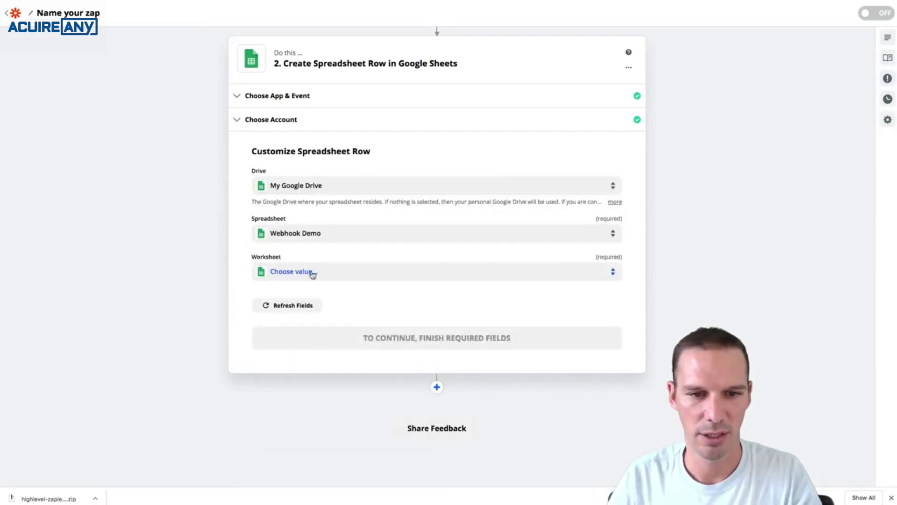
{"action": "left_click", "coordinate": [576, 277]}
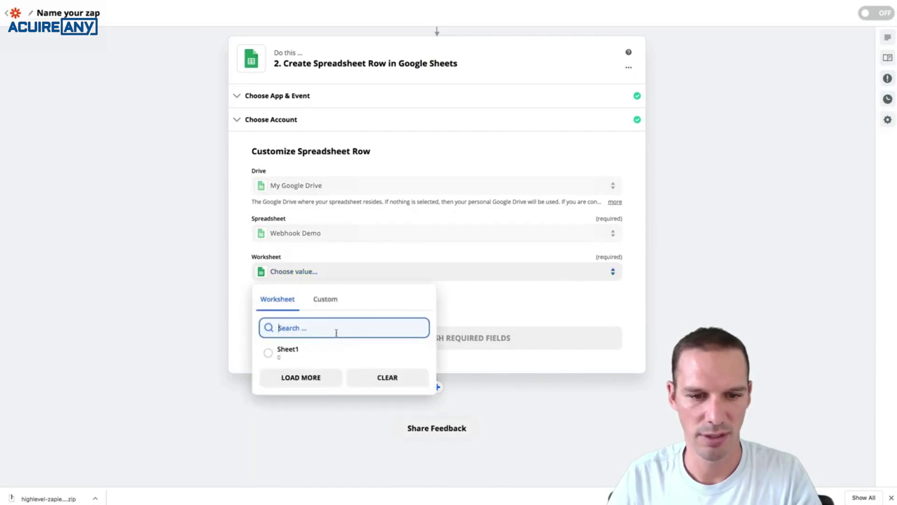
{"action": "left_click", "coordinate": [273, 355]}
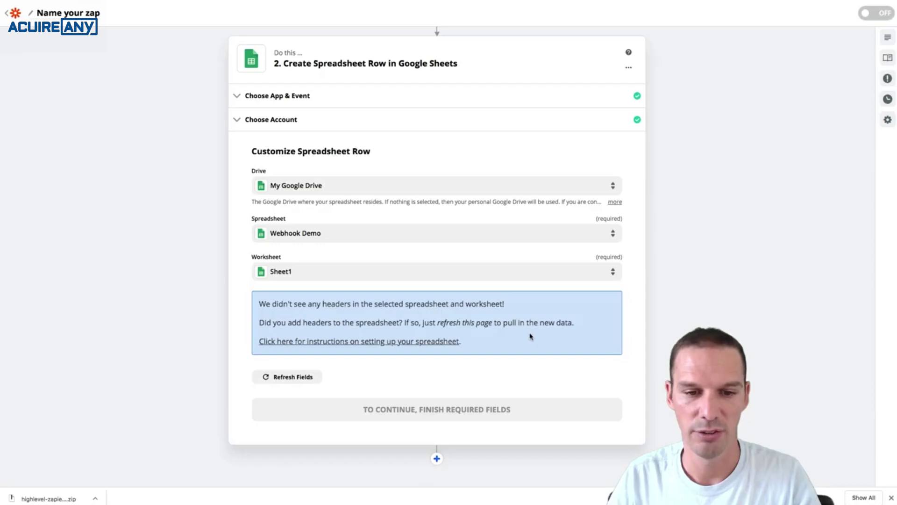
Switch to the Webhook Demo sheet in Google Sheets and enter the headers First Name, Last Name, Email and Phone in A1:D1.
{"action": "key", "text": "ctrl+Tab"}
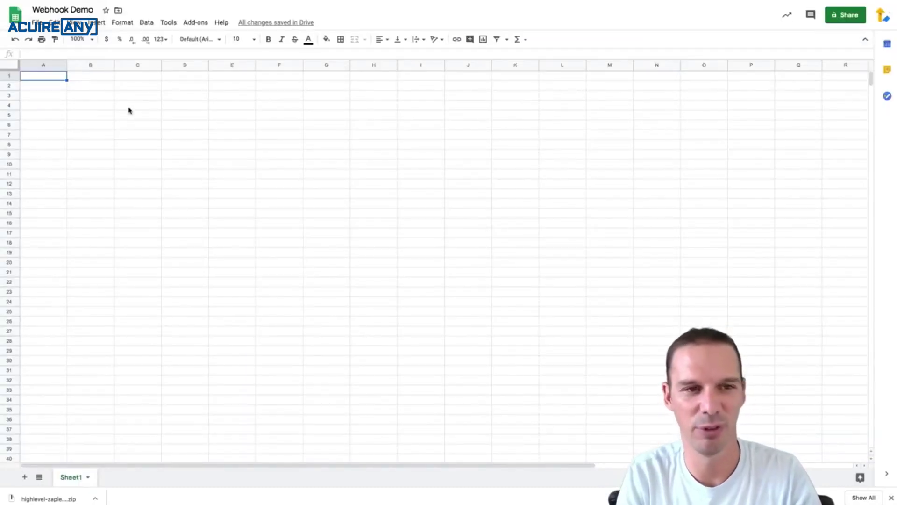
{"action": "type", "text": "First"}
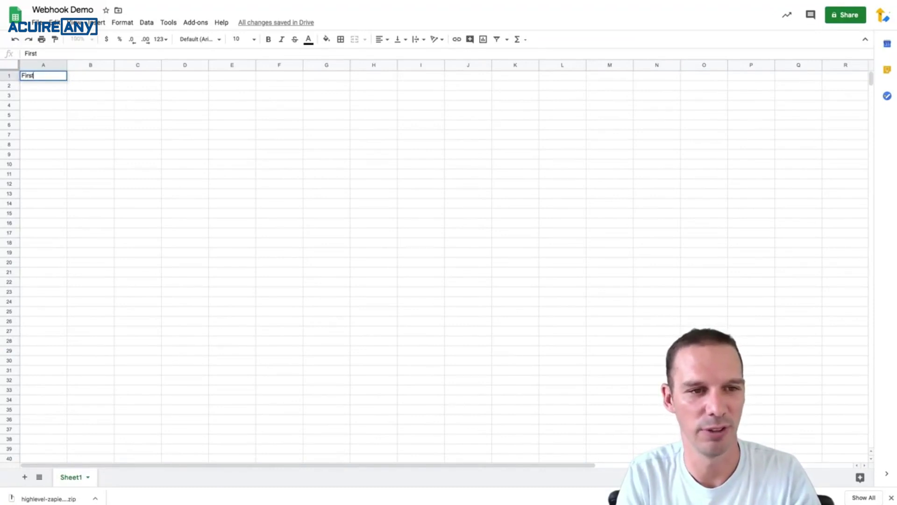
{"action": "type", "text": " Name"}
{"action": "key", "text": "Tab"}
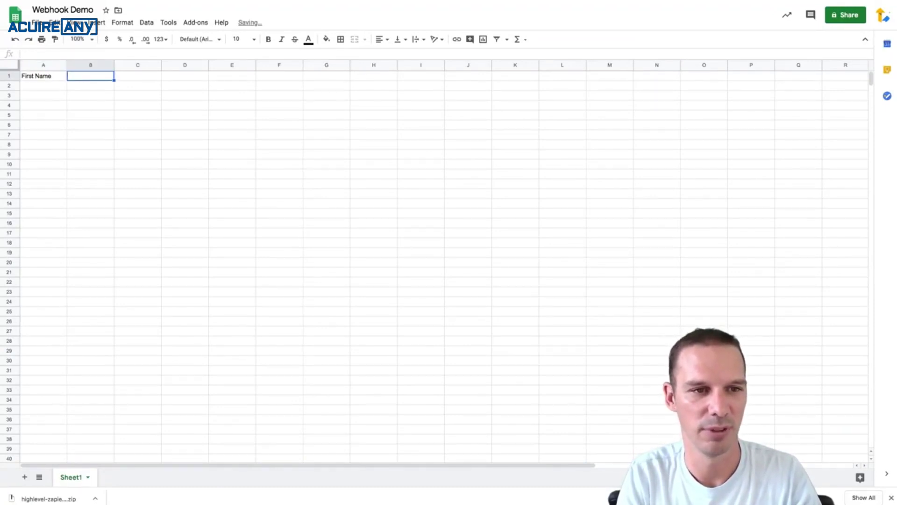
{"action": "type", "text": "Last Name"}
{"action": "key", "text": "Tab"}
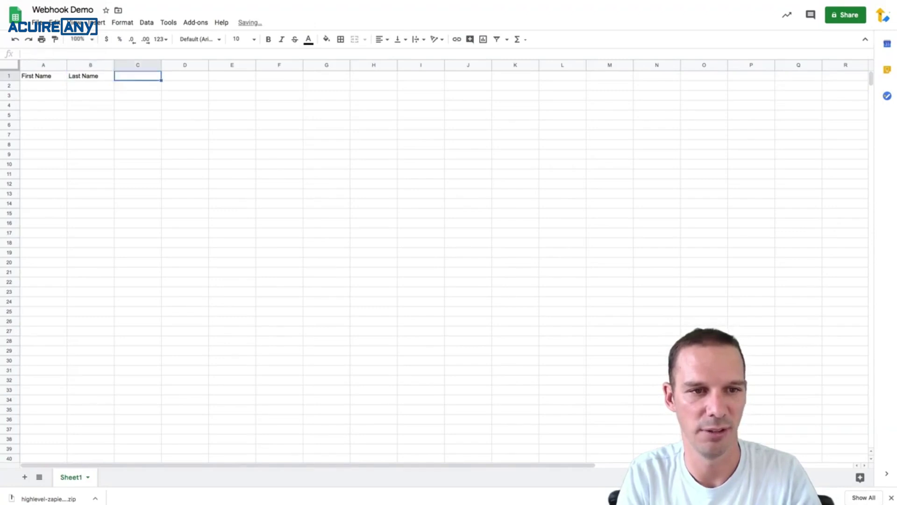
{"action": "type", "text": "Email"}
{"action": "key", "text": "Tab"}
{"action": "type", "text": "Phone"}
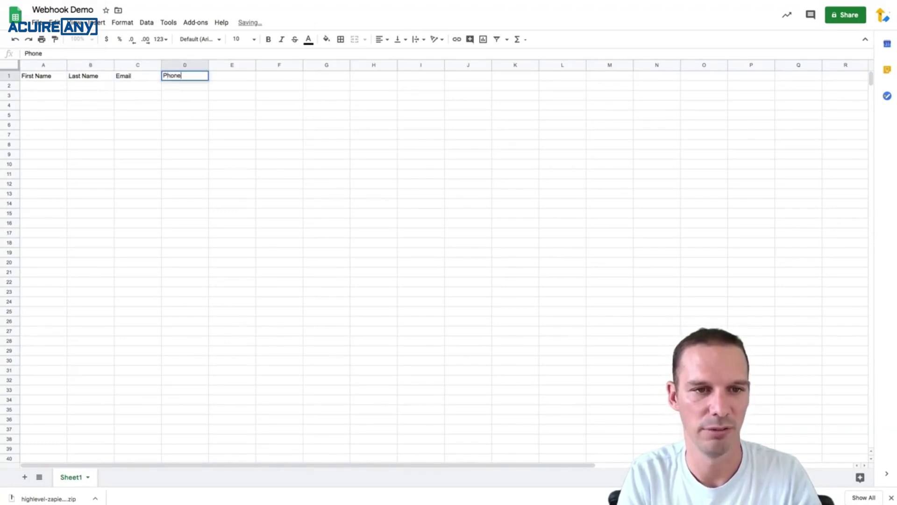
{"action": "key", "text": "Return"}
Switch back to Zapier and refresh the spreadsheet row fields to load the sheet's column headers.
{"action": "key", "text": "ctrl+Tab"}
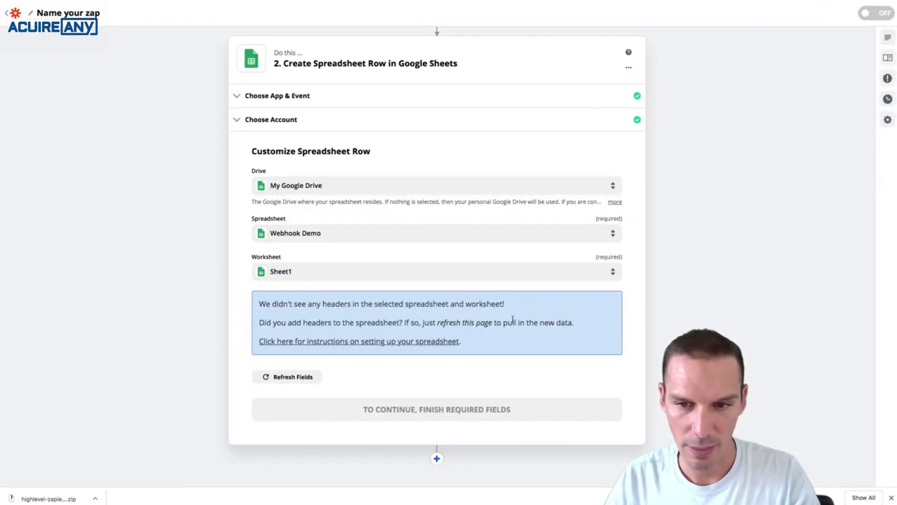
{"action": "left_click", "coordinate": [295, 376]}
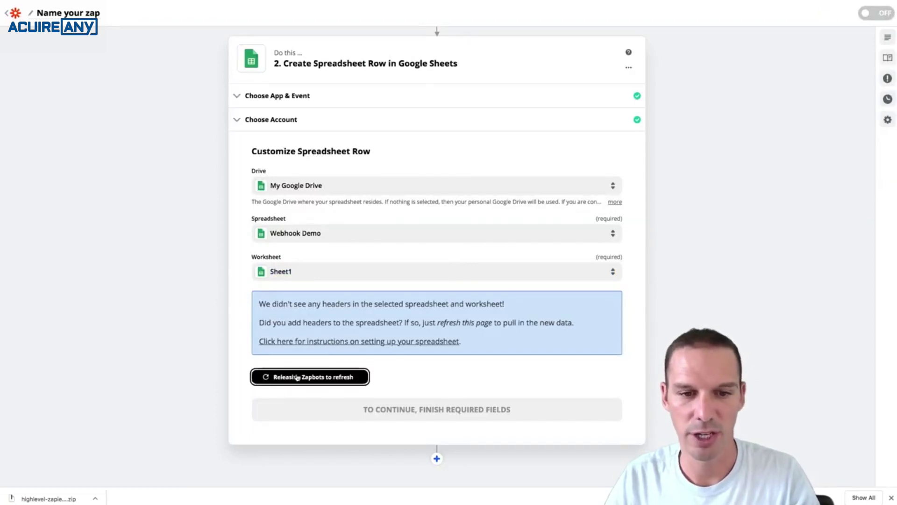
{"action": "scroll", "coordinate": [404, 371], "scroll_direction": "down", "scroll_amount": 3}
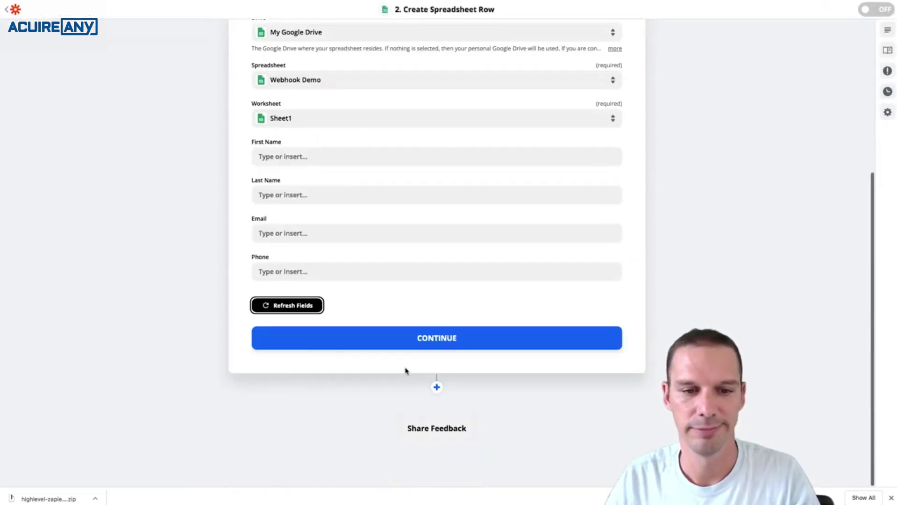
{"action": "left_click", "coordinate": [318, 190]}
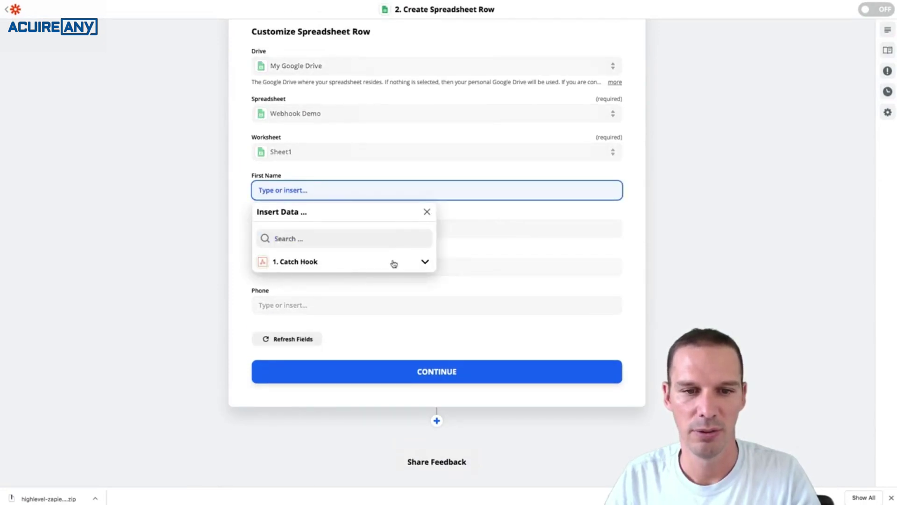
{"action": "left_click", "coordinate": [379, 161]}
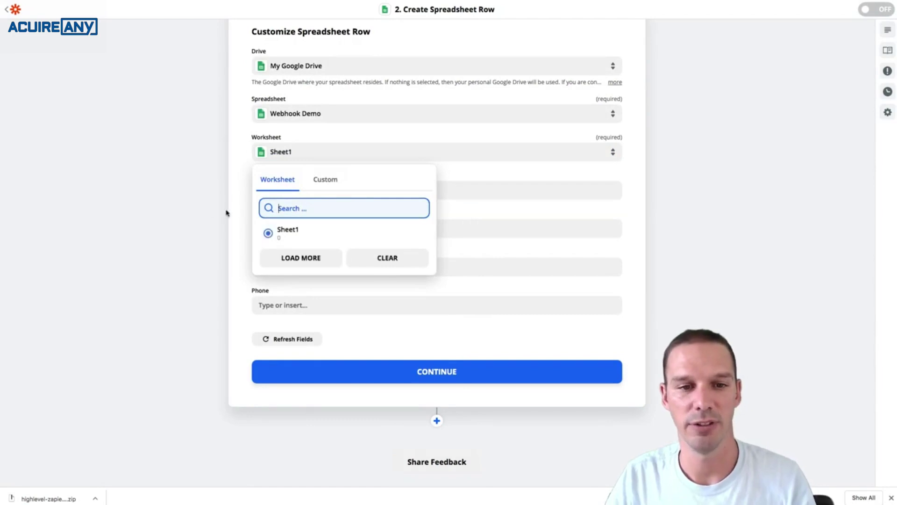
{"action": "left_click", "coordinate": [247, 214]}
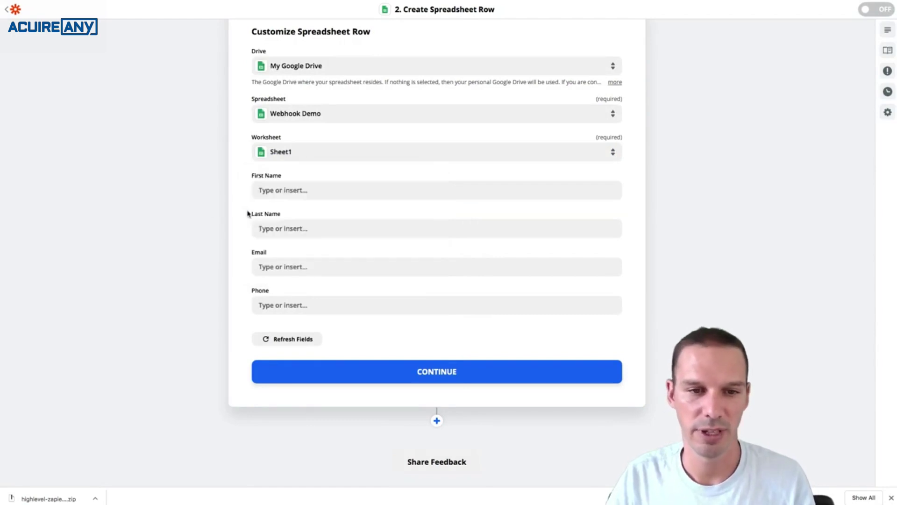
Map the spreadsheet row's First Name field to the First Name value from the Catch Hook.
{"action": "left_click", "coordinate": [296, 192]}
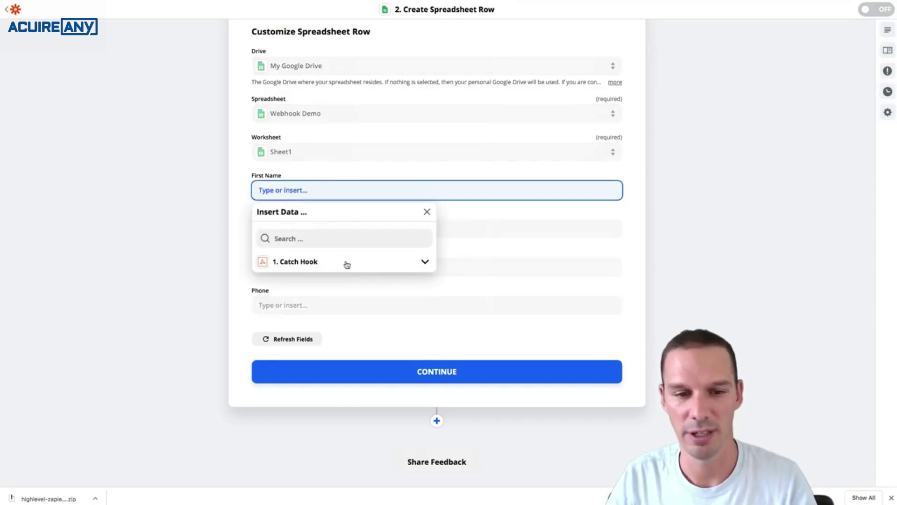
{"action": "left_click", "coordinate": [302, 265]}
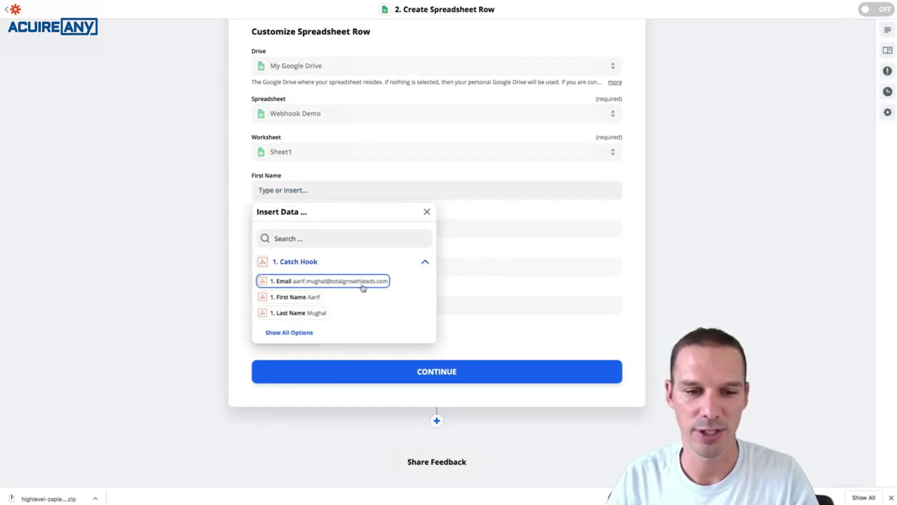
{"action": "left_click", "coordinate": [287, 300]}
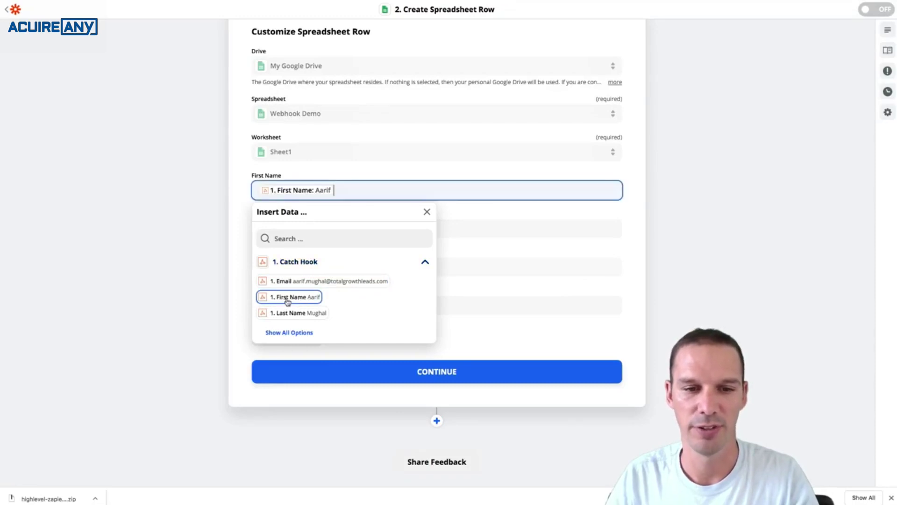
{"action": "left_click", "coordinate": [429, 213]}
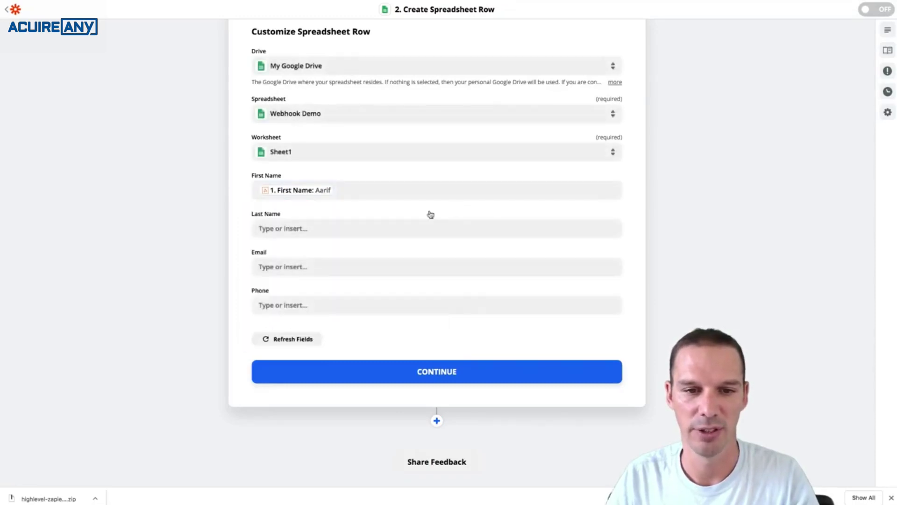
Map the spreadsheet row's Last Name and Email fields to the Last Name and Email values from the Catch Hook.
{"action": "left_click", "coordinate": [313, 229]}
{"action": "left_click", "coordinate": [333, 308]}
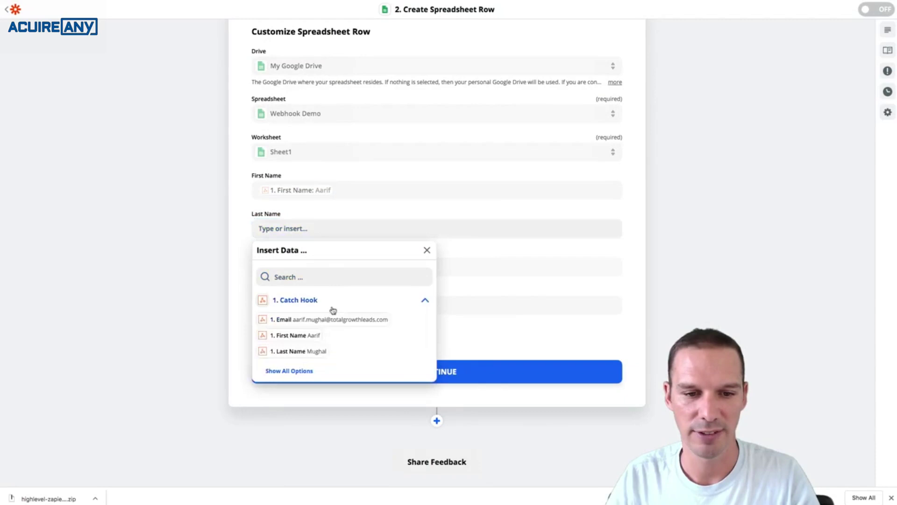
{"action": "left_click", "coordinate": [294, 351]}
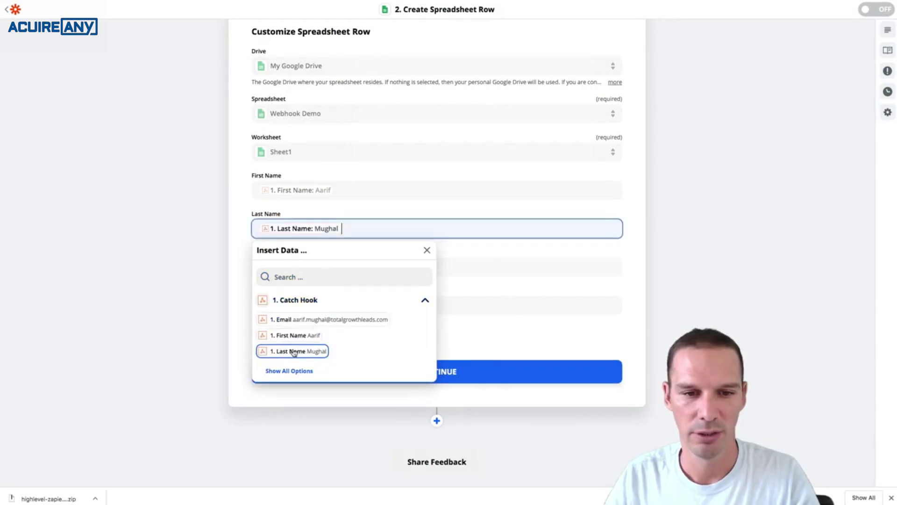
{"action": "left_click", "coordinate": [463, 266]}
{"action": "left_click", "coordinate": [314, 336]}
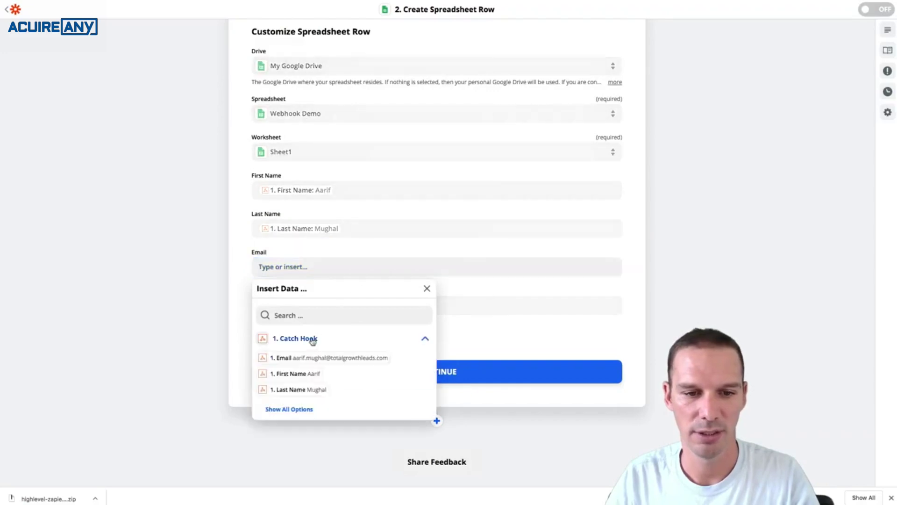
{"action": "left_click", "coordinate": [316, 343]}
{"action": "left_click", "coordinate": [493, 276]}
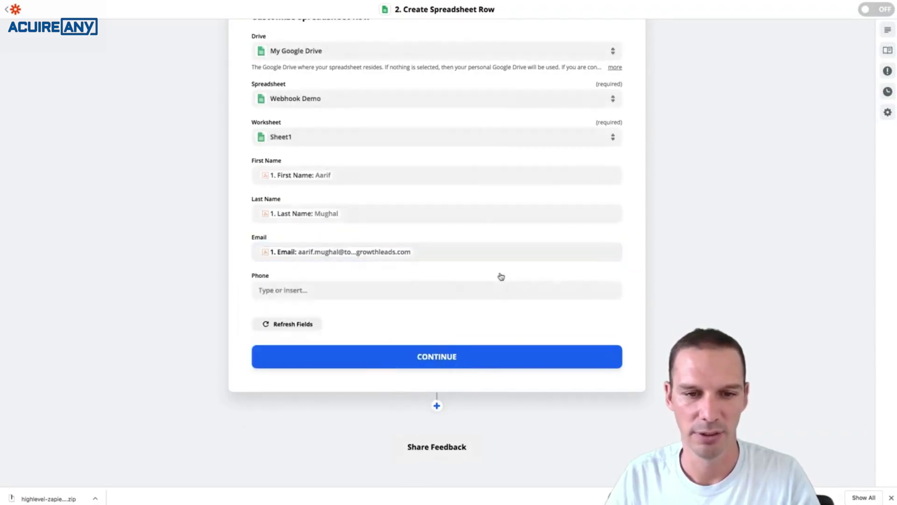
Look through all the Catch Hook values for one that fits the Phone field, and leave the field empty.
{"action": "left_click", "coordinate": [344, 292]}
{"action": "left_click", "coordinate": [341, 361]}
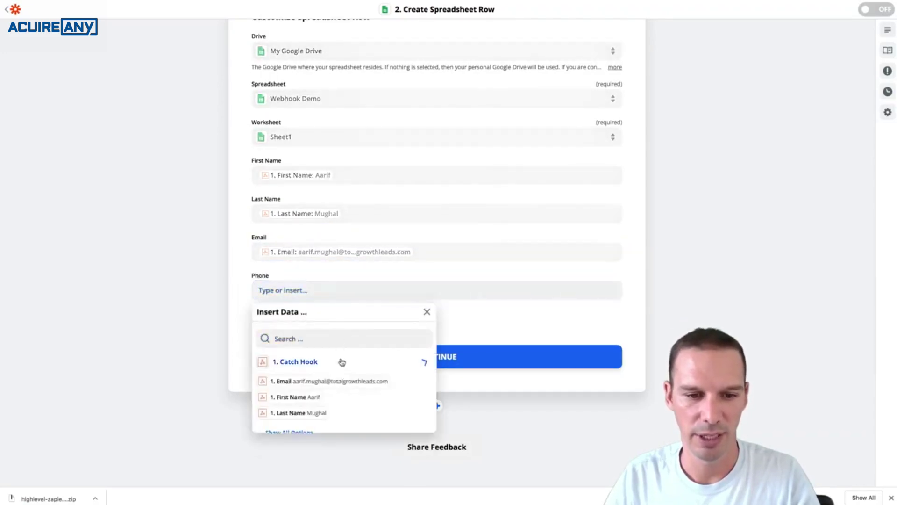
{"action": "scroll", "coordinate": [337, 394], "scroll_direction": "down", "scroll_amount": 1}
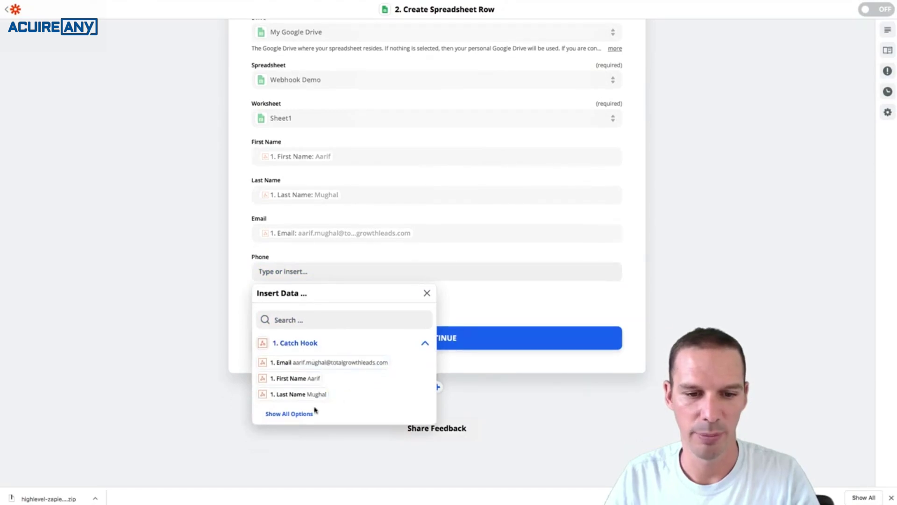
{"action": "left_click", "coordinate": [309, 420]}
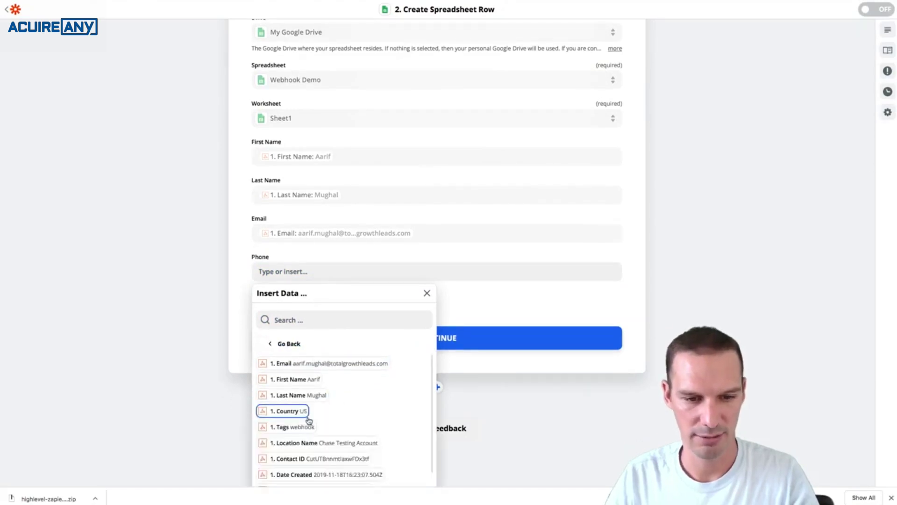
{"action": "scroll", "coordinate": [309, 420], "scroll_direction": "down", "scroll_amount": 2}
{"action": "scroll", "coordinate": [384, 428], "scroll_direction": "down", "scroll_amount": 1}
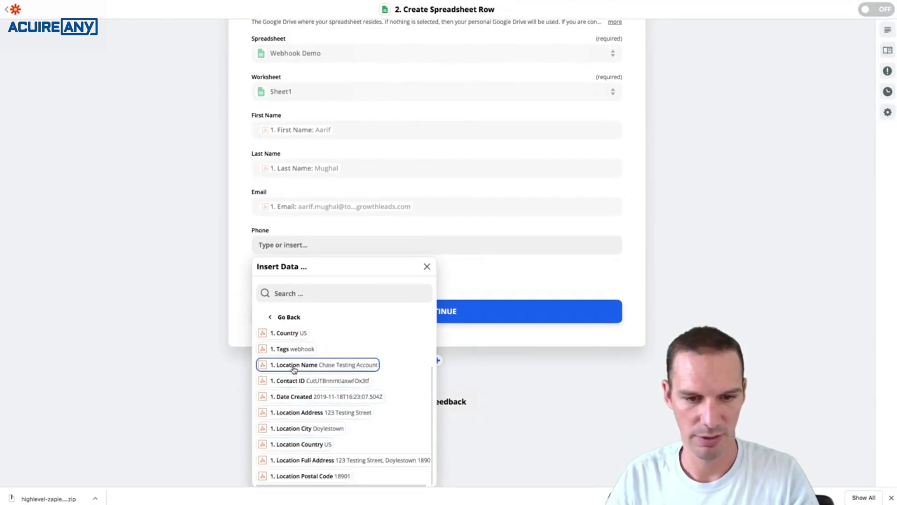
{"action": "scroll", "coordinate": [294, 370], "scroll_direction": "up", "scroll_amount": 2}
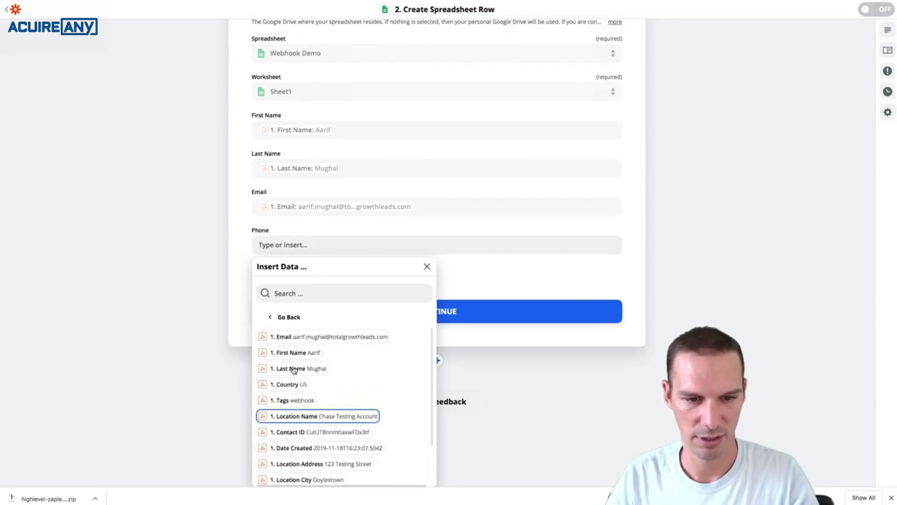
{"action": "scroll", "coordinate": [294, 370], "scroll_direction": "down", "scroll_amount": 2}
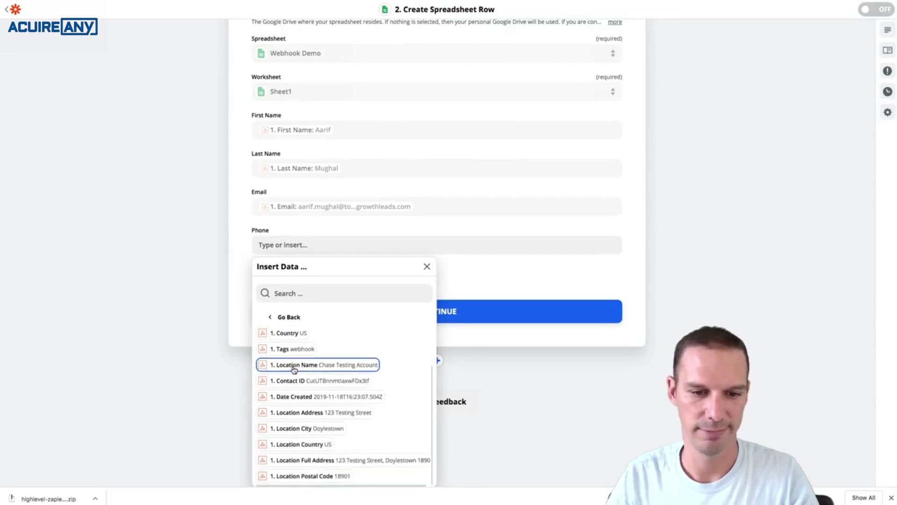
{"action": "scroll", "coordinate": [329, 399], "scroll_direction": "up", "scroll_amount": 2}
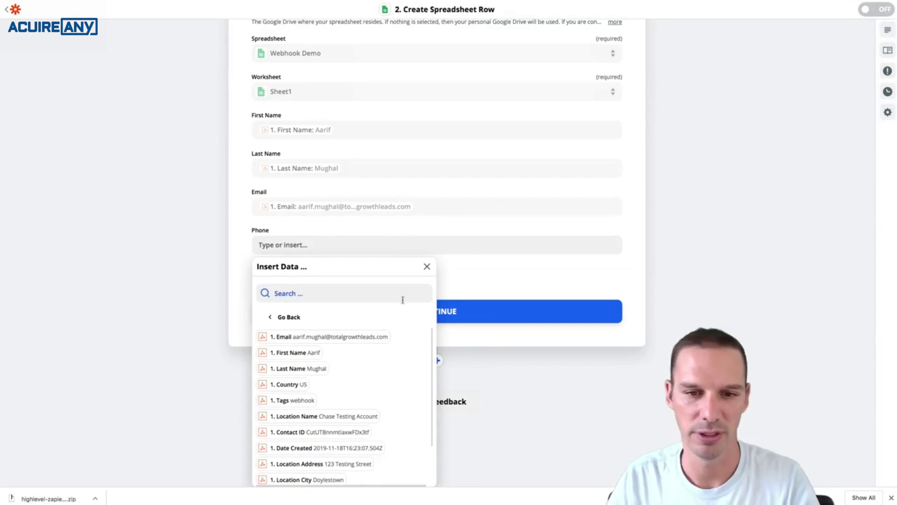
{"action": "left_click", "coordinate": [428, 273]}
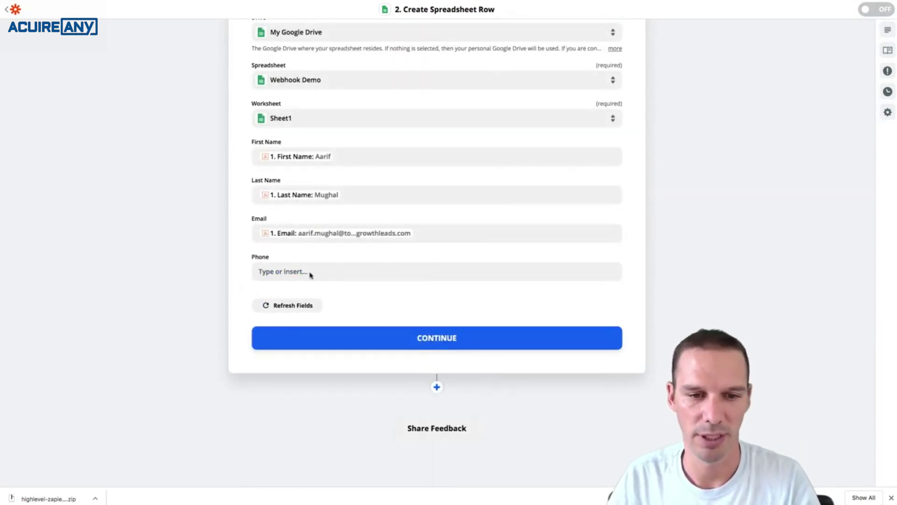
Send the test spreadsheet row to Google Sheets and try to turn on the zap.
{"action": "left_click", "coordinate": [461, 346]}
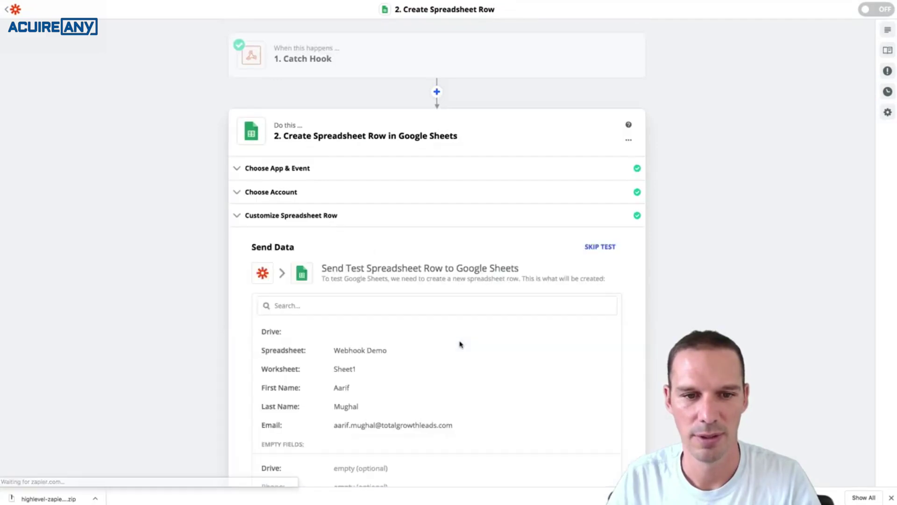
{"action": "scroll", "coordinate": [622, 376], "scroll_direction": "down", "scroll_amount": 3}
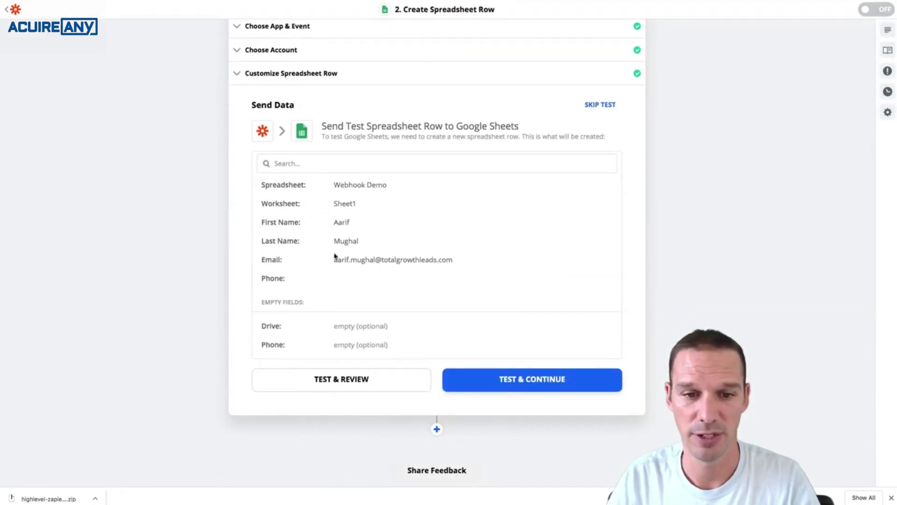
{"action": "left_click", "coordinate": [552, 387]}
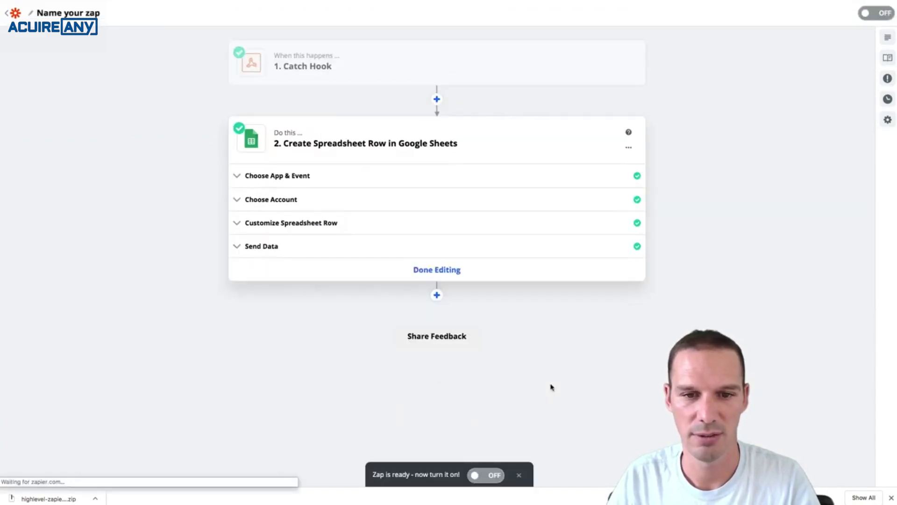
{"action": "left_click", "coordinate": [490, 473]}
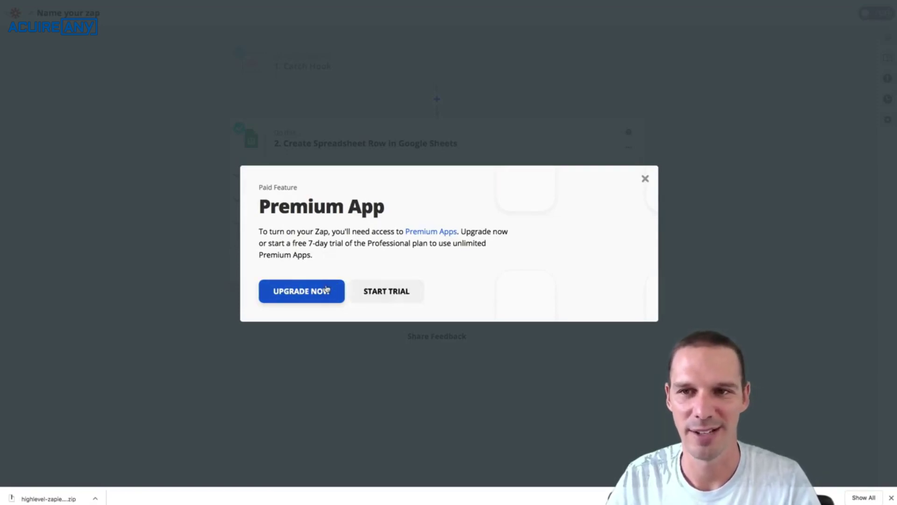
{"action": "left_click", "coordinate": [646, 179]}
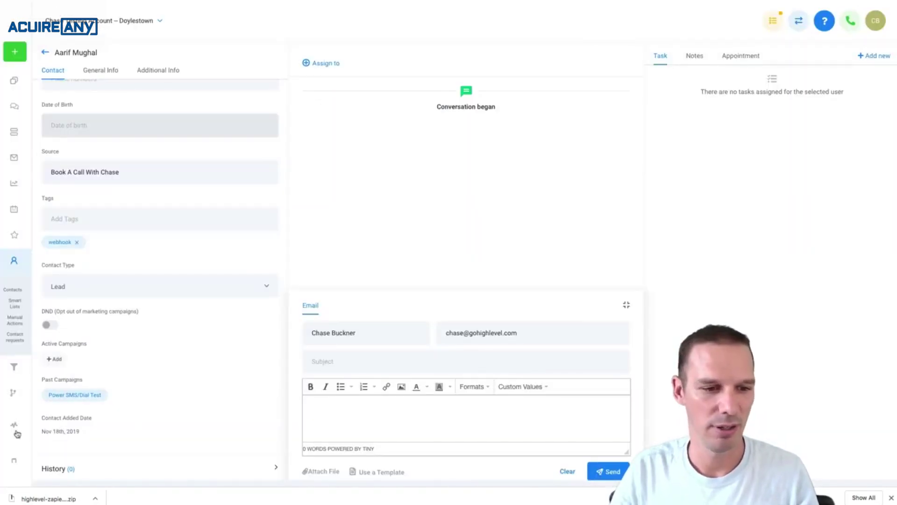
Switch to HighLevel and open the Demo: Webhook to Google Sheets trigger to review its Contact Tag event and webhook action.
{"action": "left_click", "coordinate": [15, 458]}
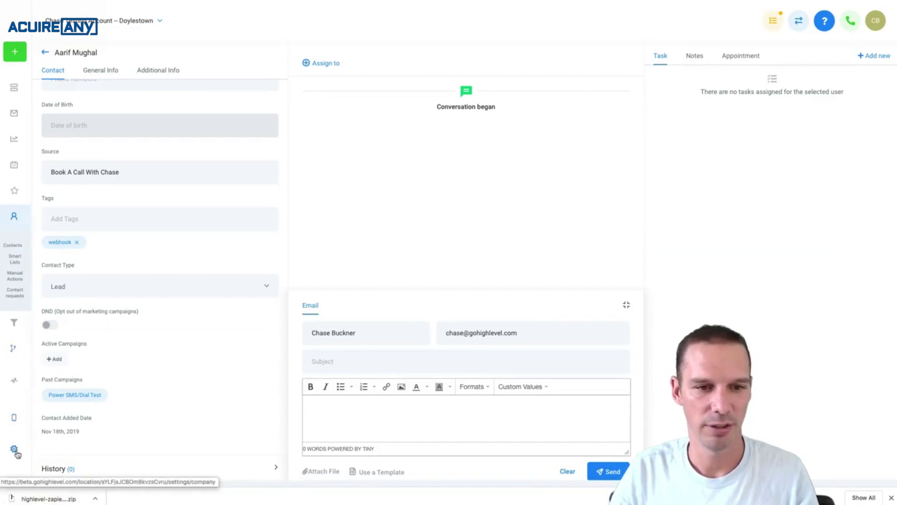
{"action": "left_click", "coordinate": [39, 395]}
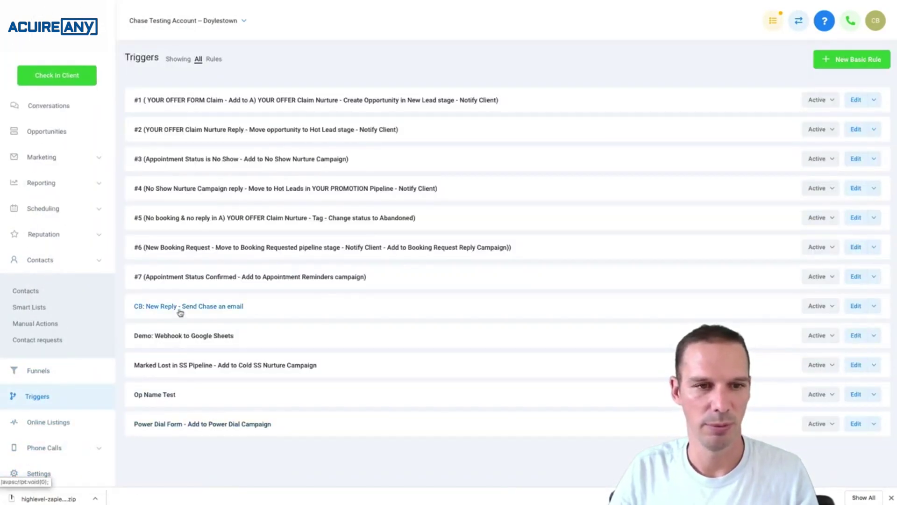
{"action": "left_click", "coordinate": [178, 335]}
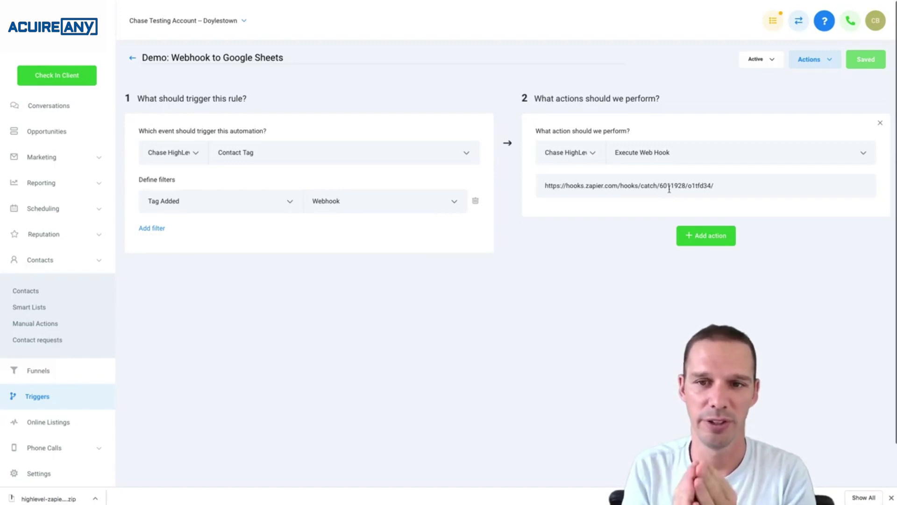
Open the Webhook Demo marketing campaign and examine the URL in its Webhook 1 event.
{"action": "left_click", "coordinate": [50, 155]}
{"action": "left_click", "coordinate": [44, 169]}
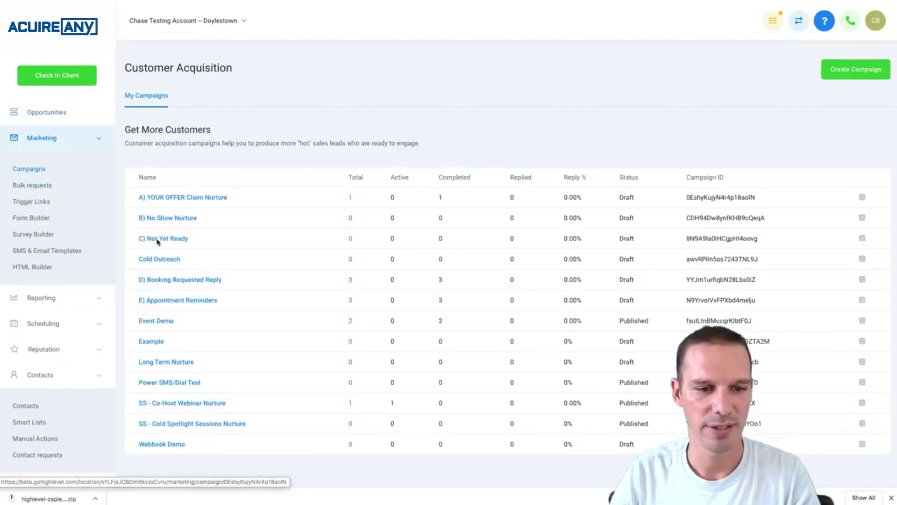
{"action": "left_click", "coordinate": [162, 444]}
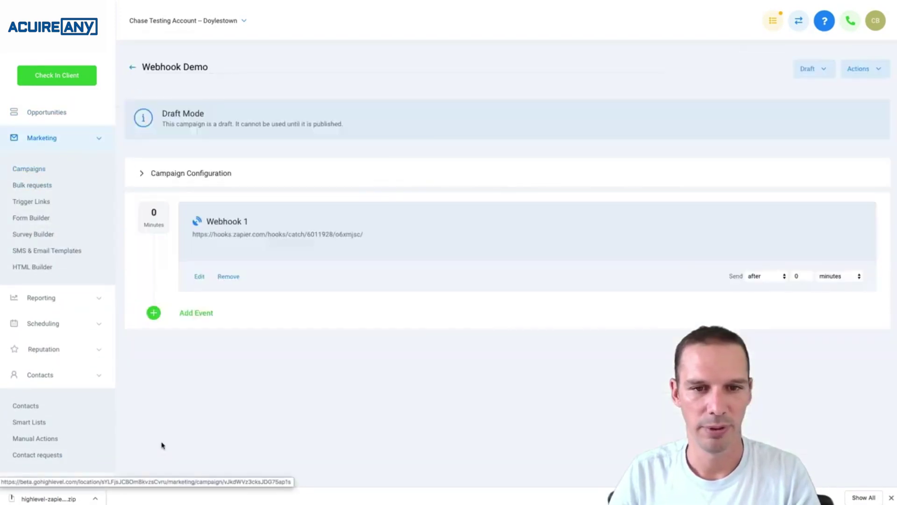
{"action": "left_click", "coordinate": [200, 278]}
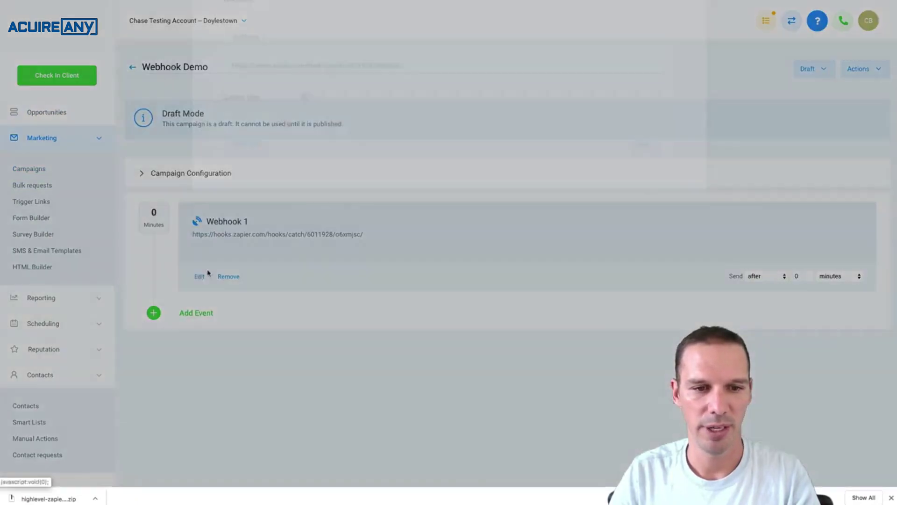
{"action": "triple_click", "coordinate": [297, 118]}
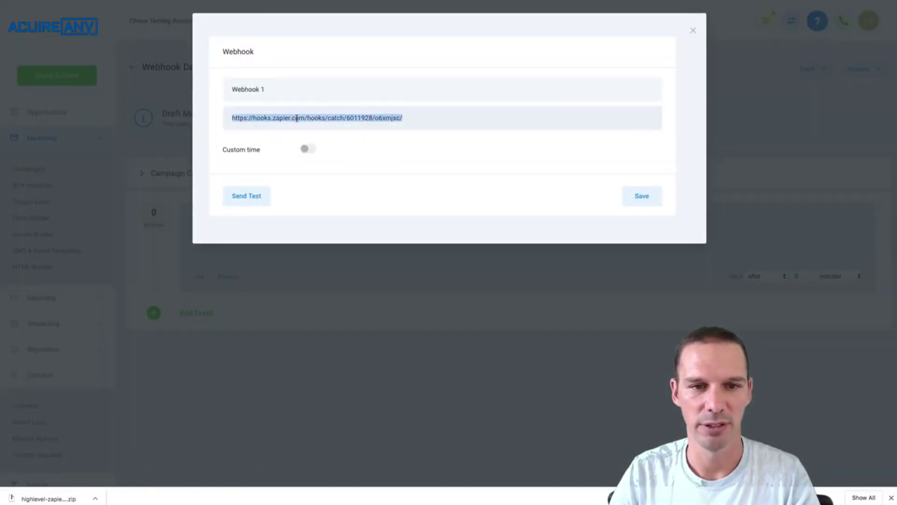
{"action": "left_click", "coordinate": [693, 31]}
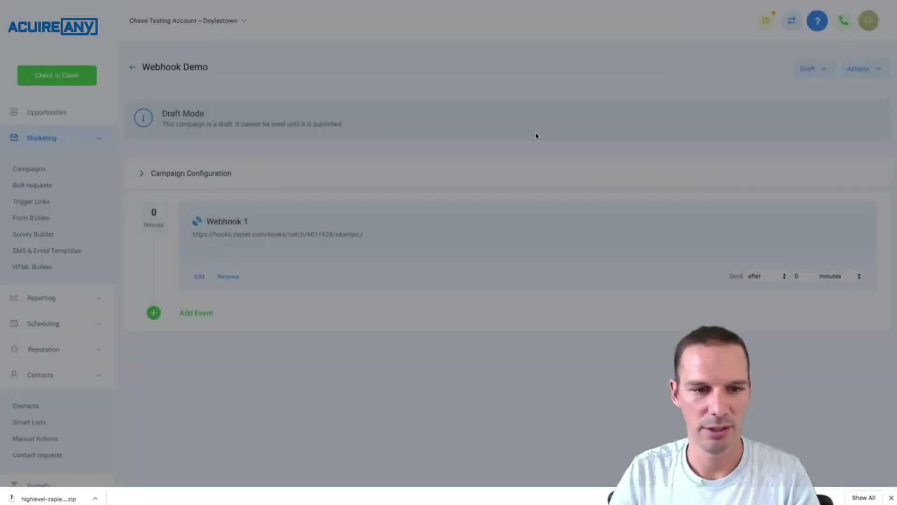
Add a second webhook event to the Webhook Demo campaign and open its URL for entry.
{"action": "left_click", "coordinate": [193, 322]}
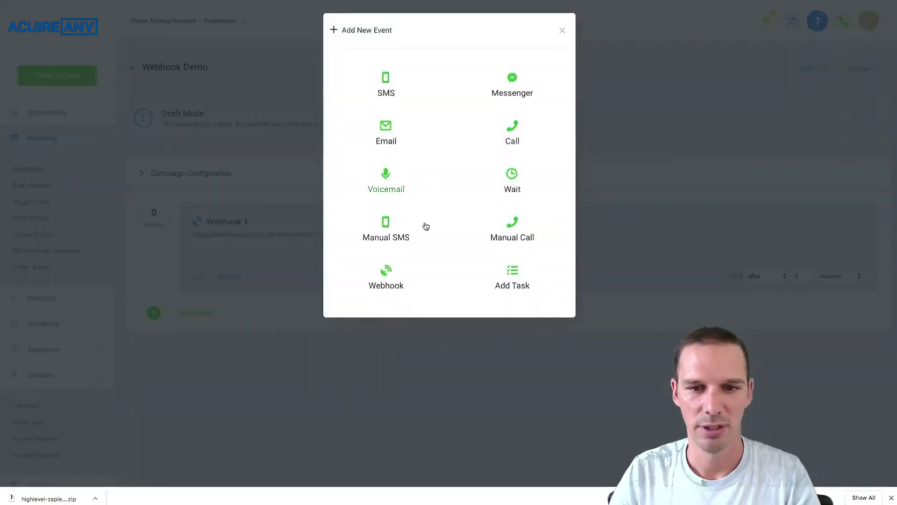
{"action": "left_click", "coordinate": [392, 286]}
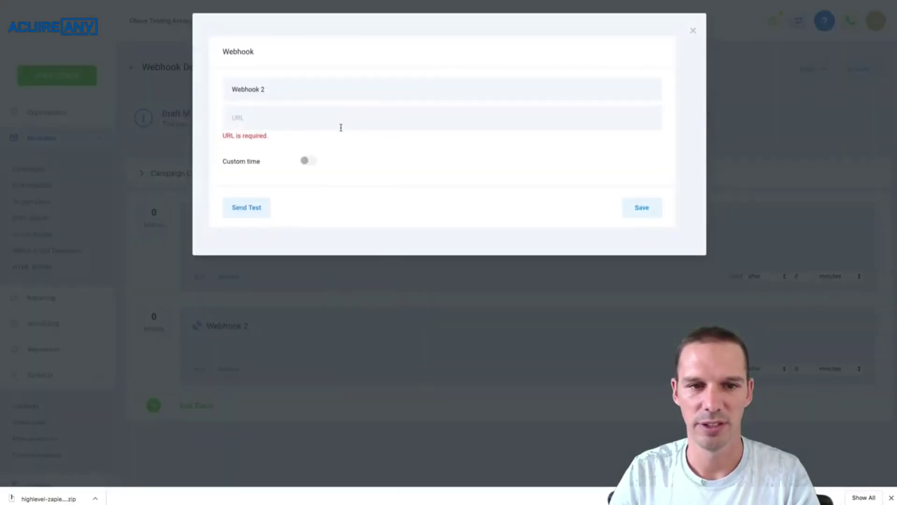
{"action": "left_click", "coordinate": [347, 124]}
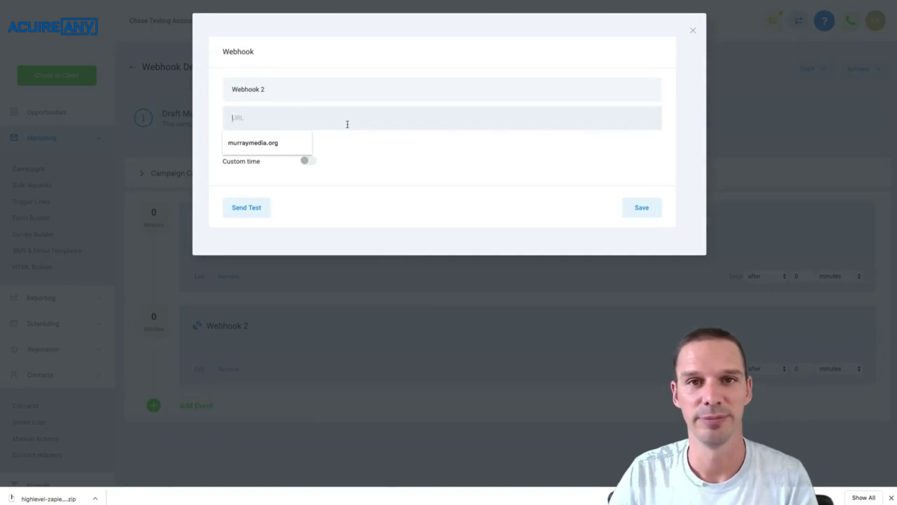